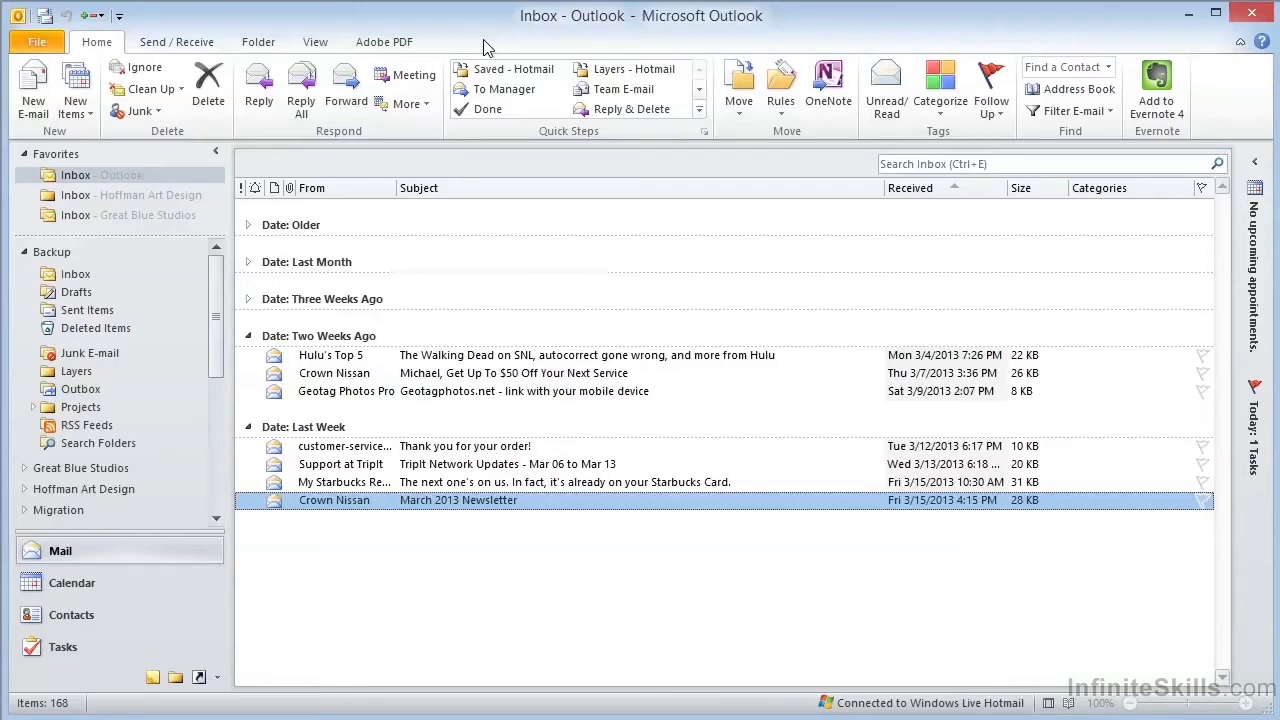
Convert the March 2013 Newsletter email to 'March 2013 Newsletter.pdf' on the Desktop
{"action": "double_click", "coordinate": [588, 502]}
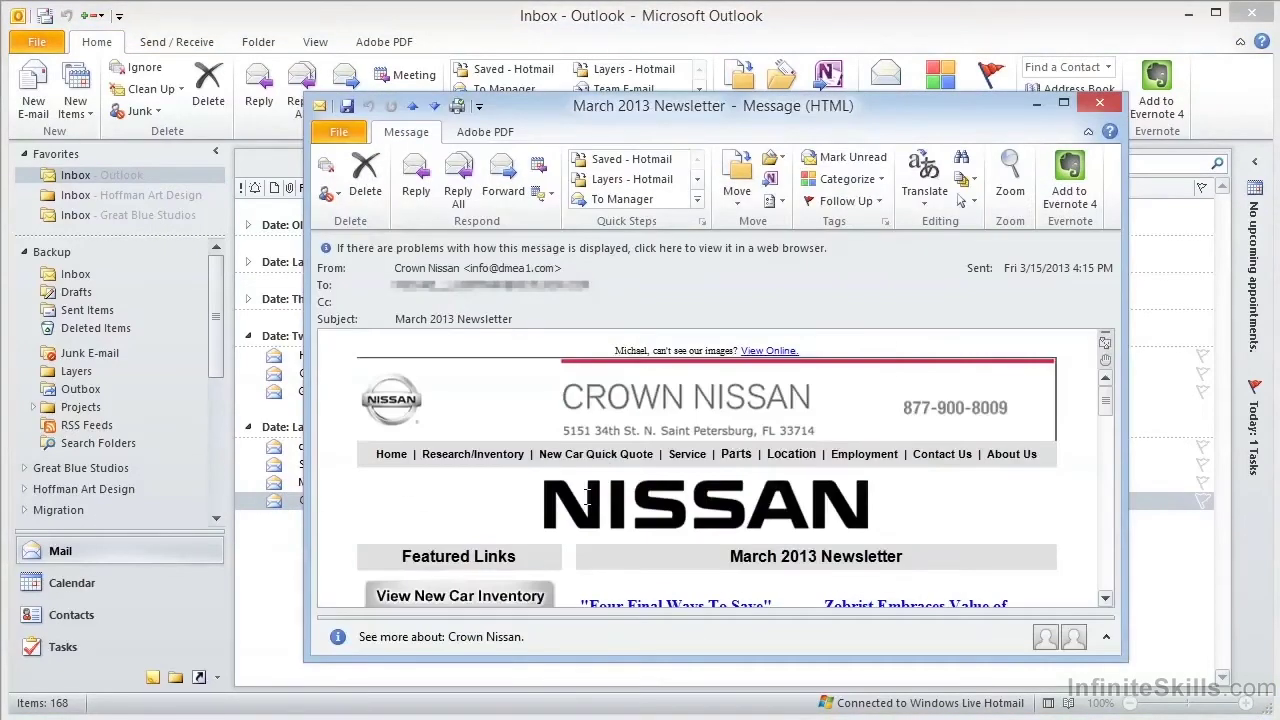
{"action": "scroll", "coordinate": [657, 505], "scroll_direction": "down", "scroll_amount": 5}
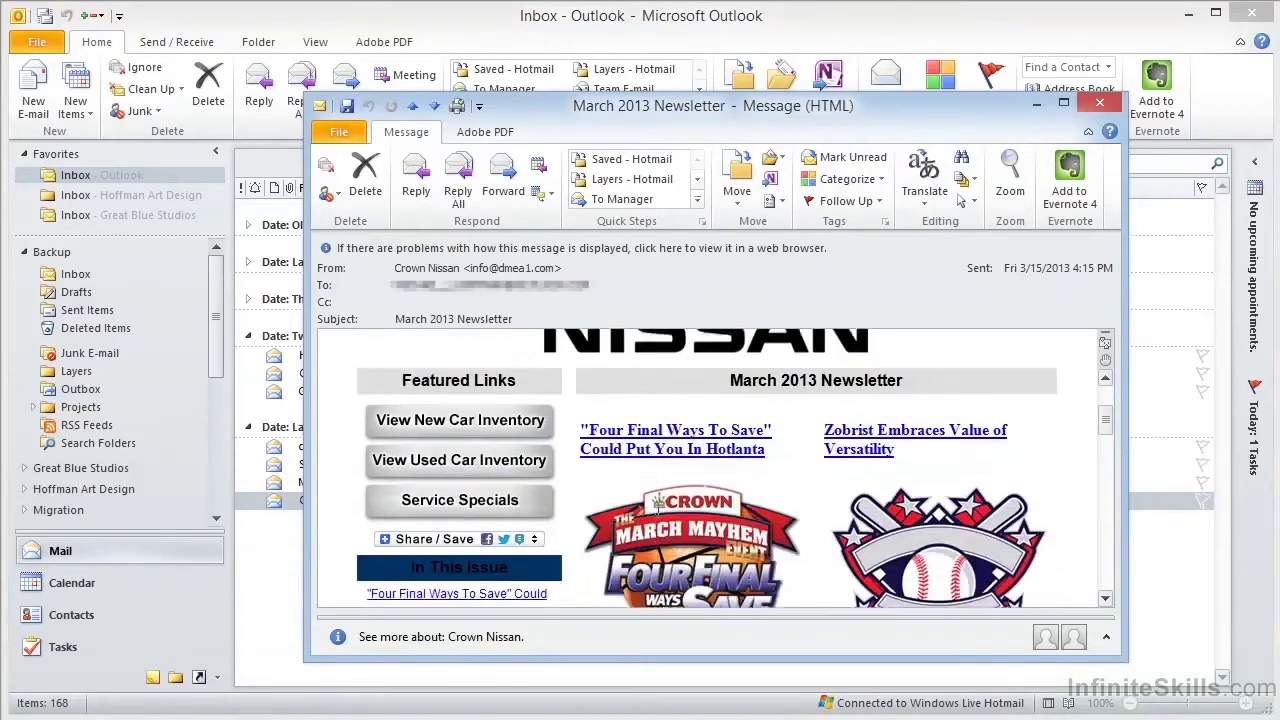
{"action": "scroll", "coordinate": [657, 505], "scroll_direction": "up", "scroll_amount": 3}
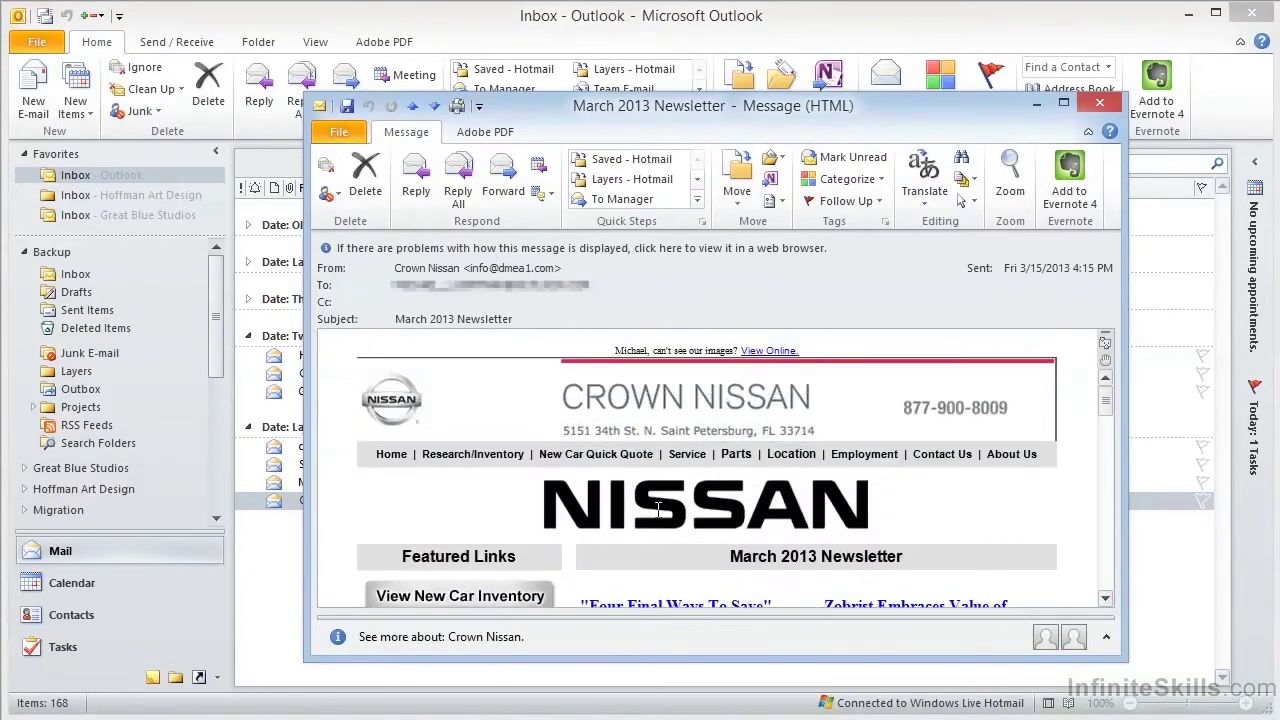
{"action": "left_click", "coordinate": [485, 132]}
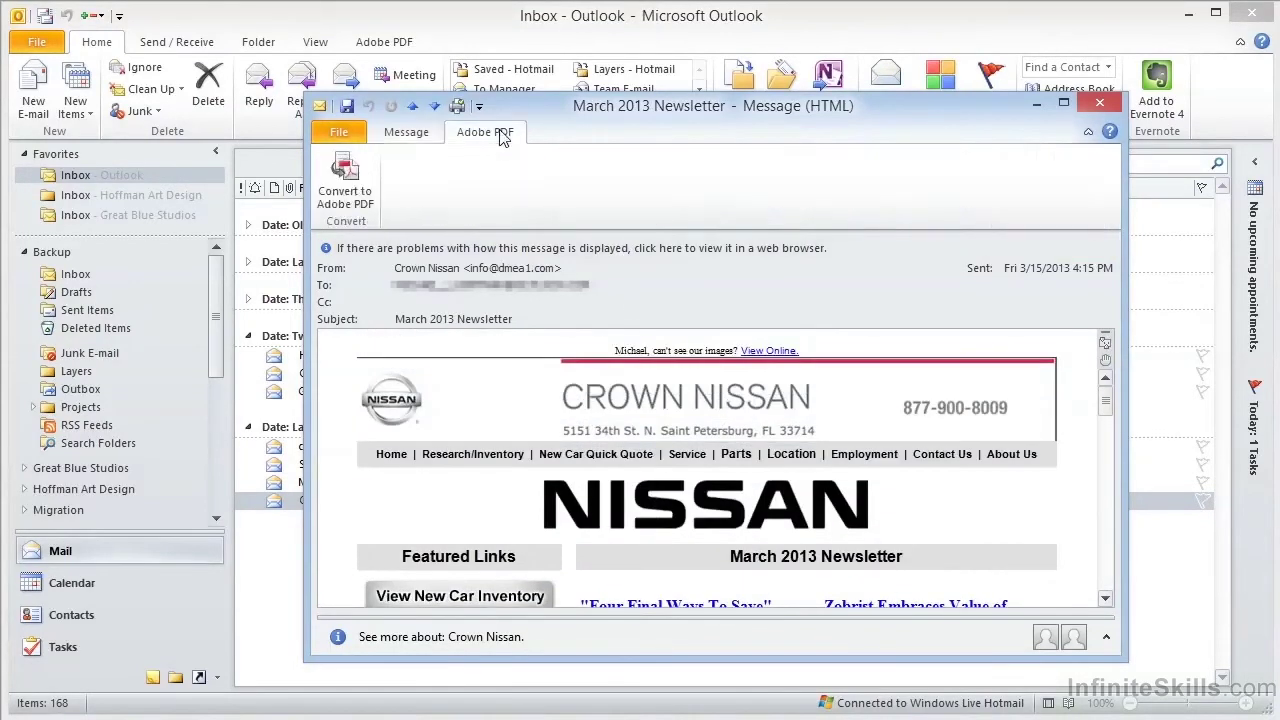
{"action": "left_click", "coordinate": [348, 200]}
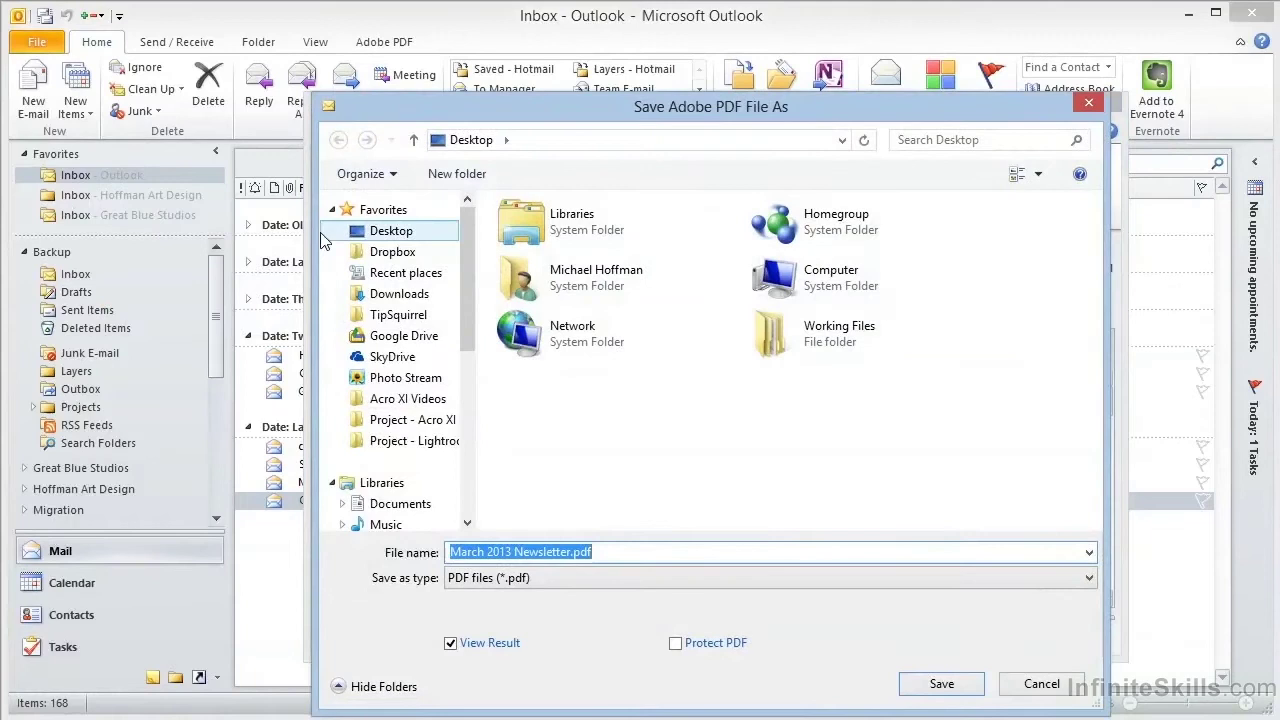
{"action": "left_click", "coordinate": [365, 231]}
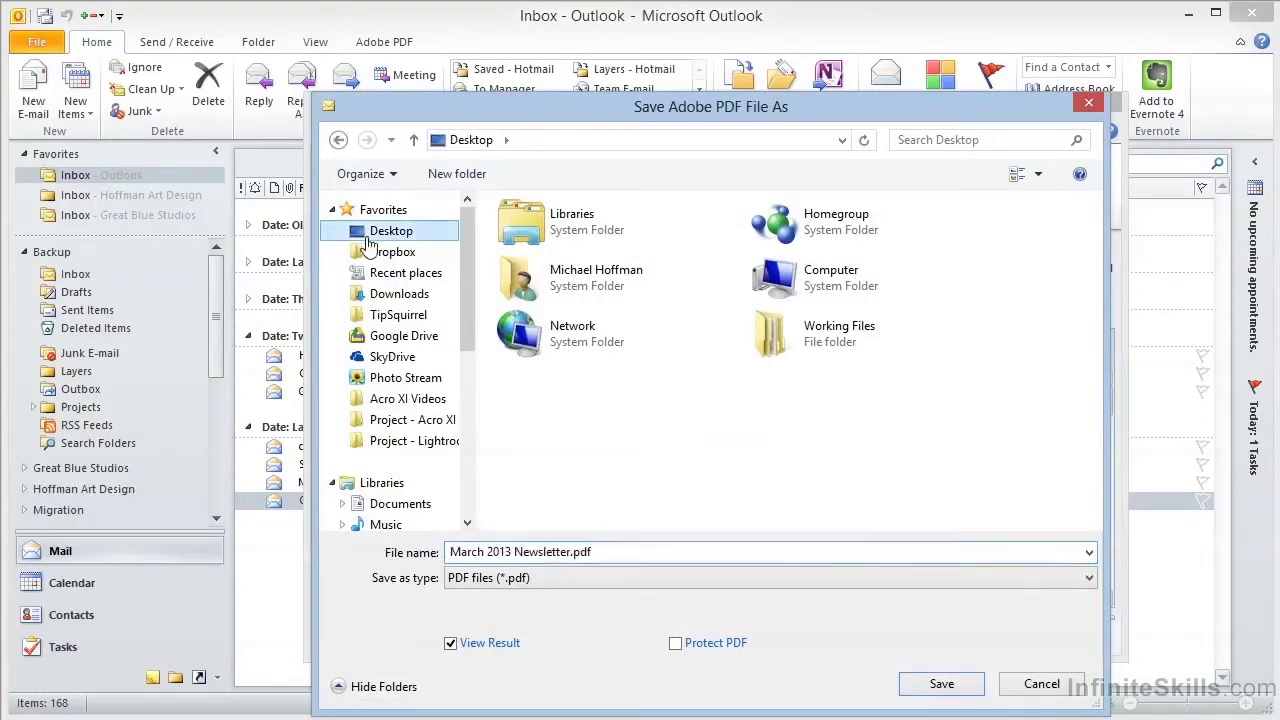
{"action": "left_click", "coordinate": [942, 684]}
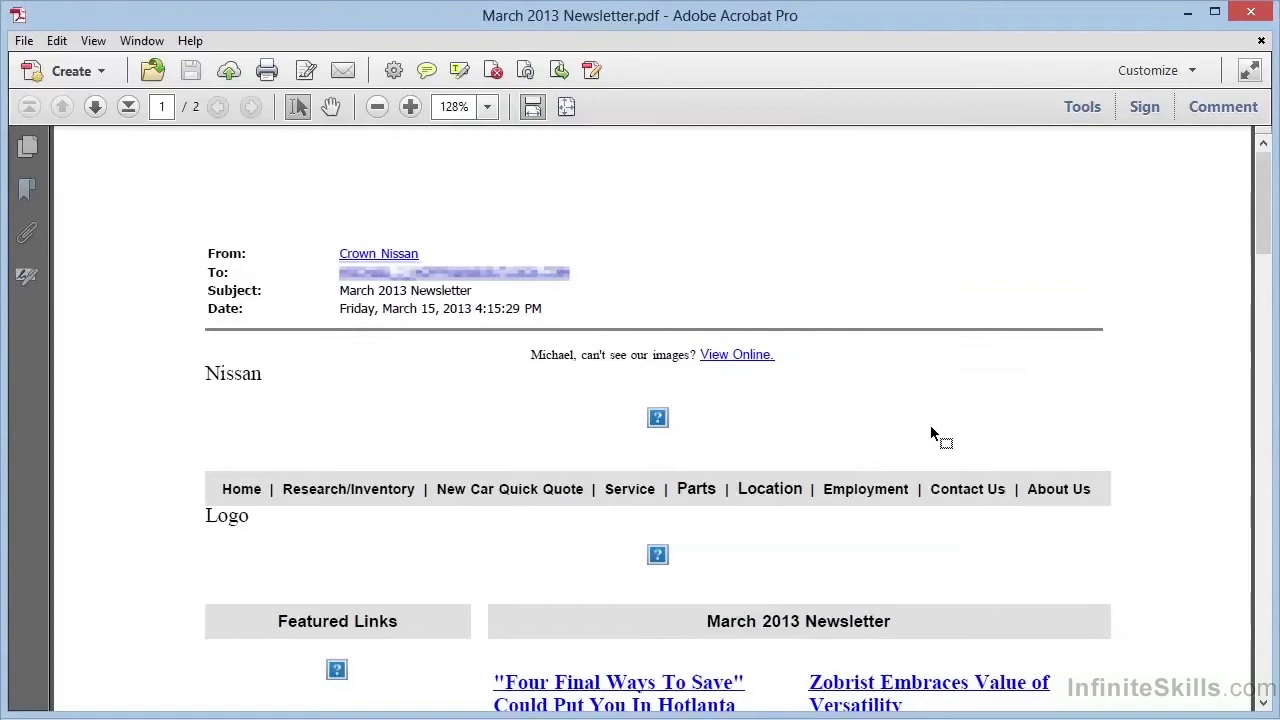
Scroll the newsletter PDF to check the missing-image placeholders, then close Acrobat
{"action": "scroll", "coordinate": [930, 427], "scroll_direction": "down", "scroll_amount": 5}
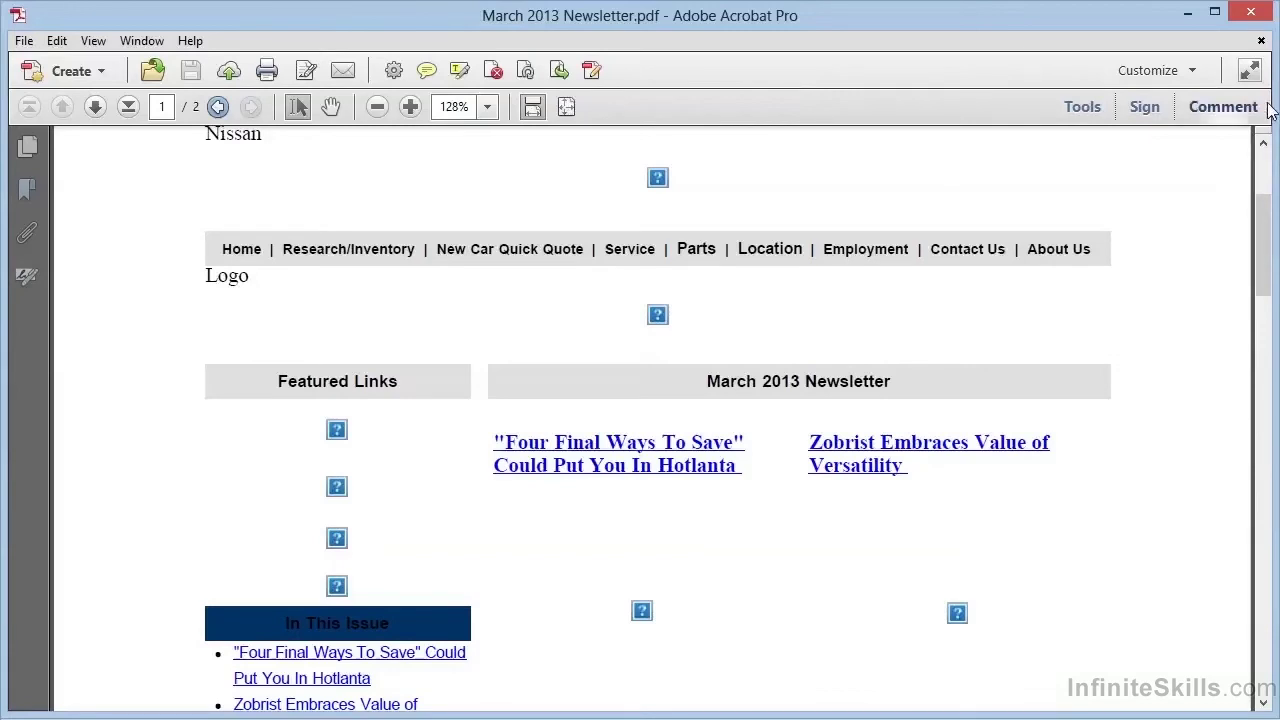
{"action": "left_click", "coordinate": [1251, 12]}
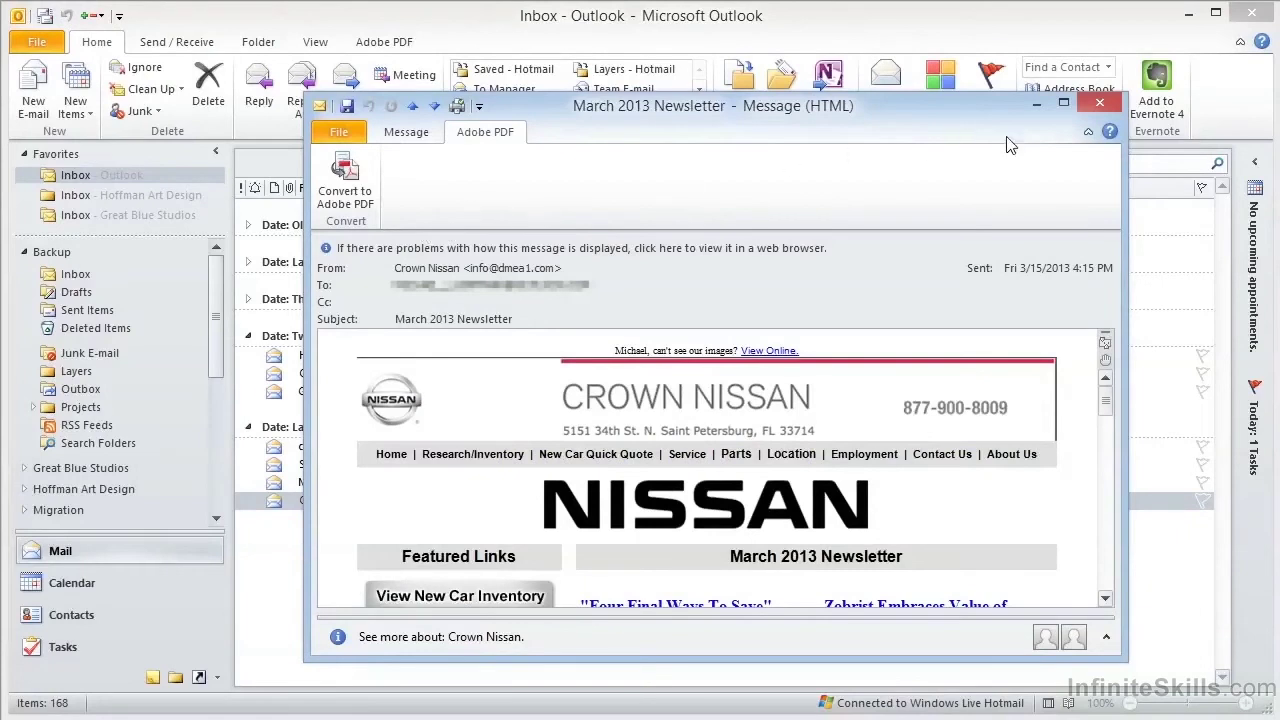
Close the newsletter message window and bring up the Adobe PDF ribbon commands
{"action": "left_click", "coordinate": [1099, 105]}
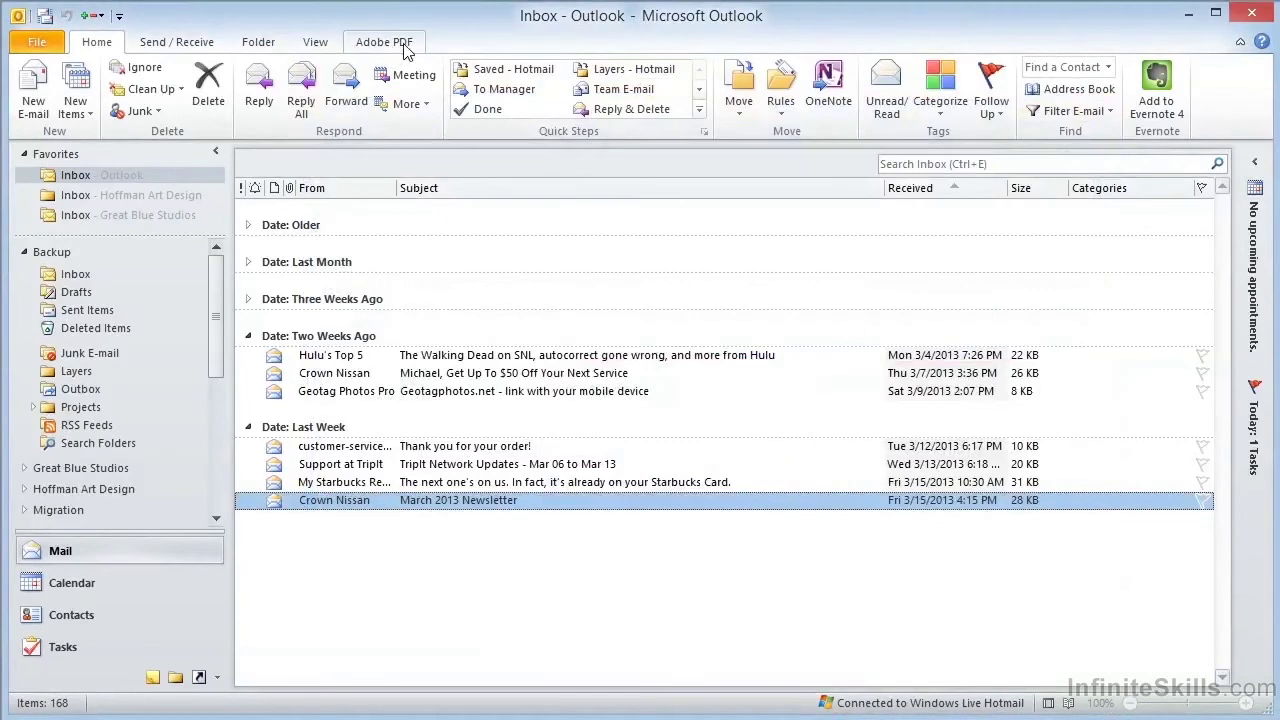
{"action": "left_click", "coordinate": [384, 42]}
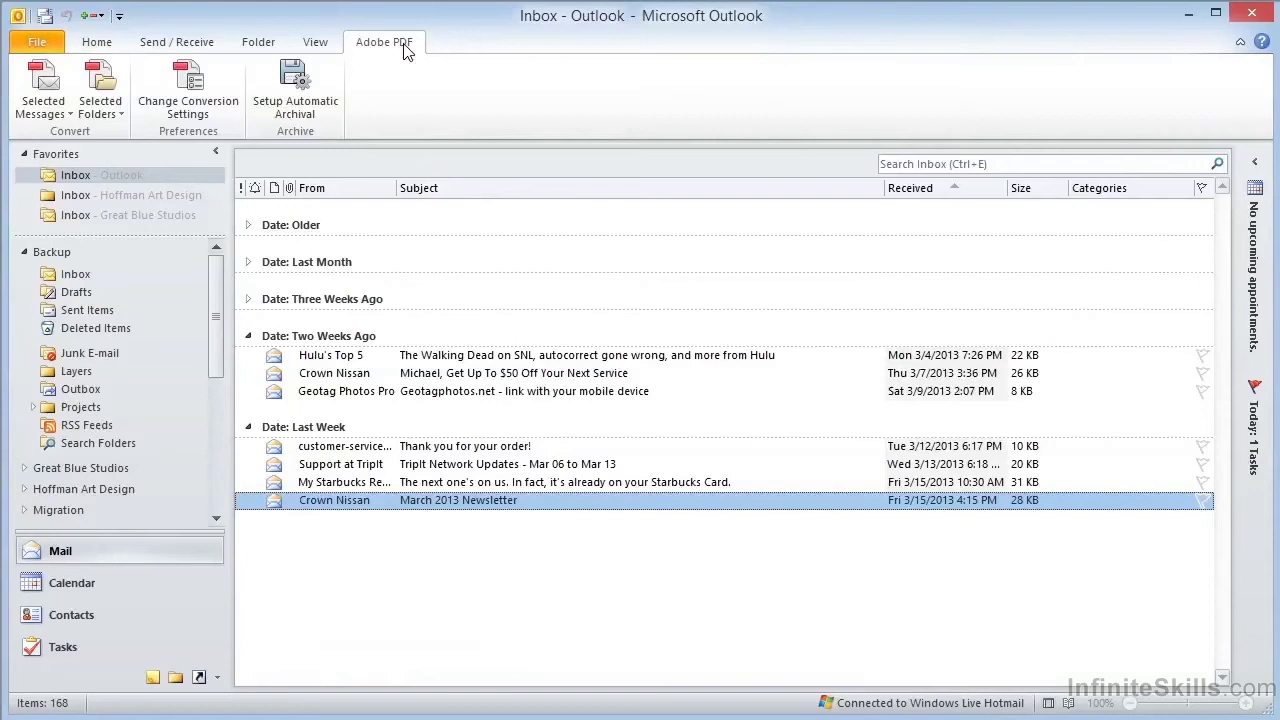
Open the PDFMaker conversion settings and keep Acrobat 9.0 compatibility
{"action": "left_click", "coordinate": [221, 104]}
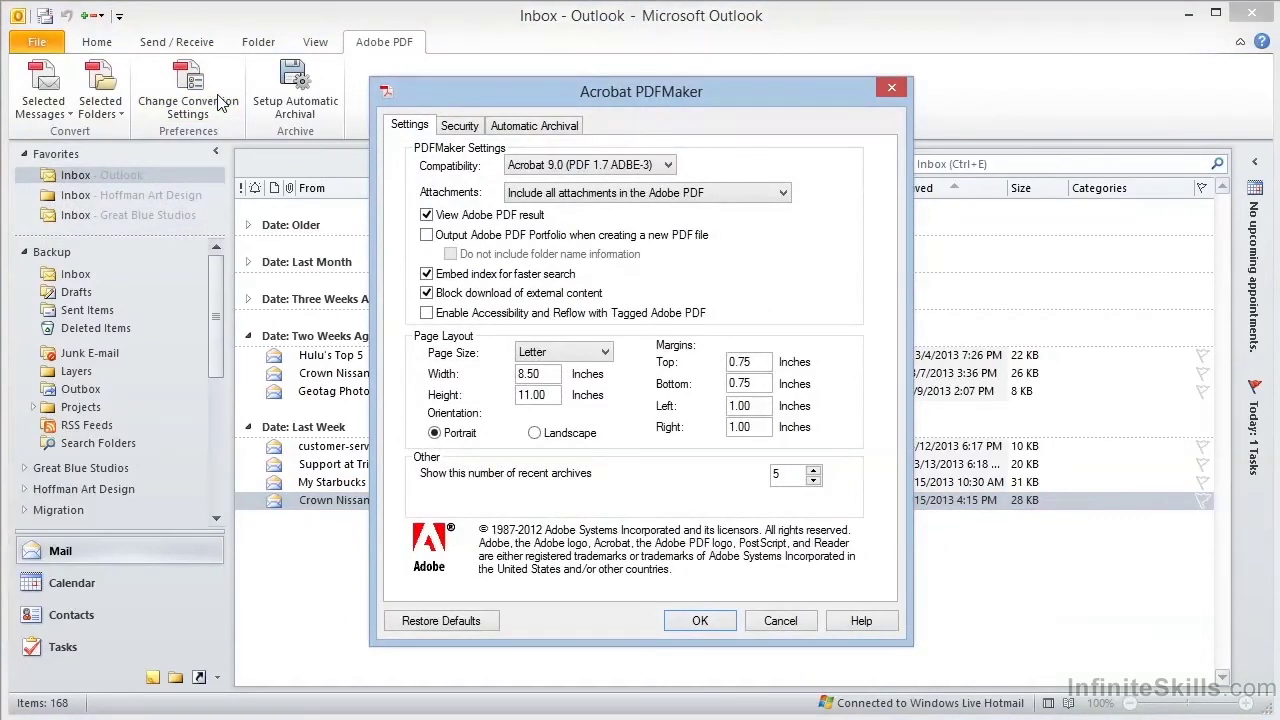
{"action": "left_click", "coordinate": [668, 166]}
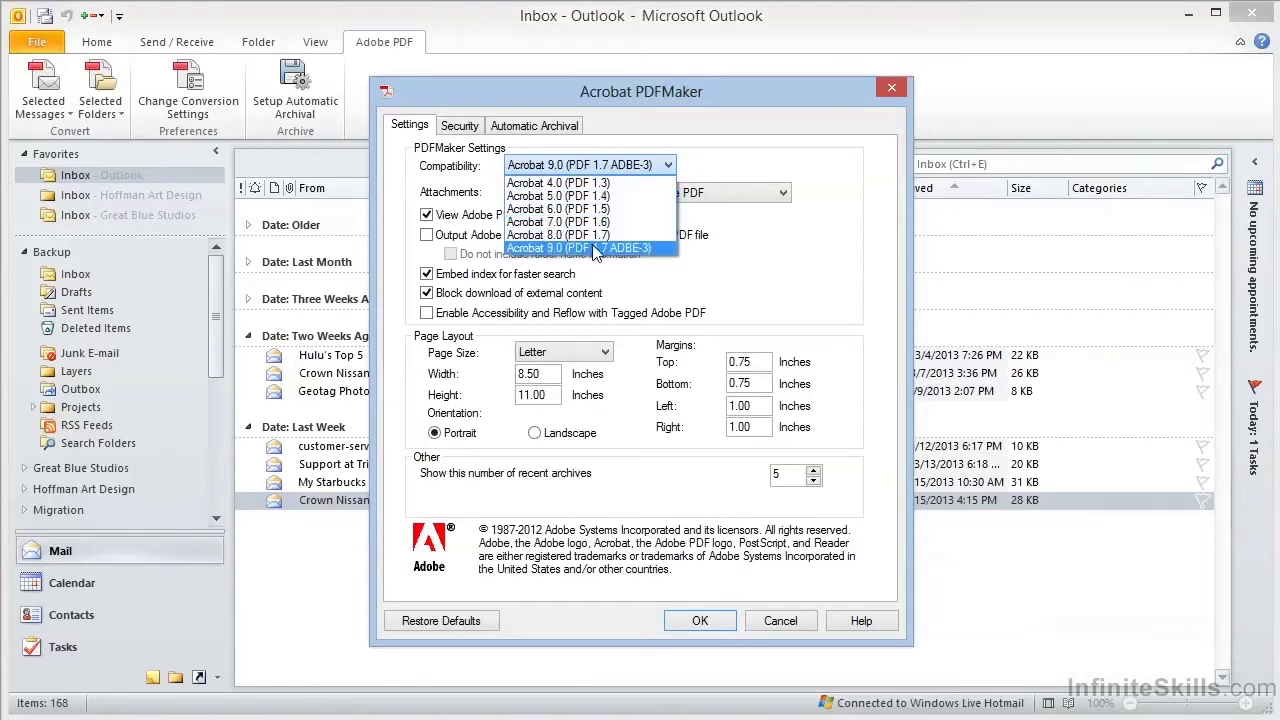
{"action": "left_click", "coordinate": [790, 236]}
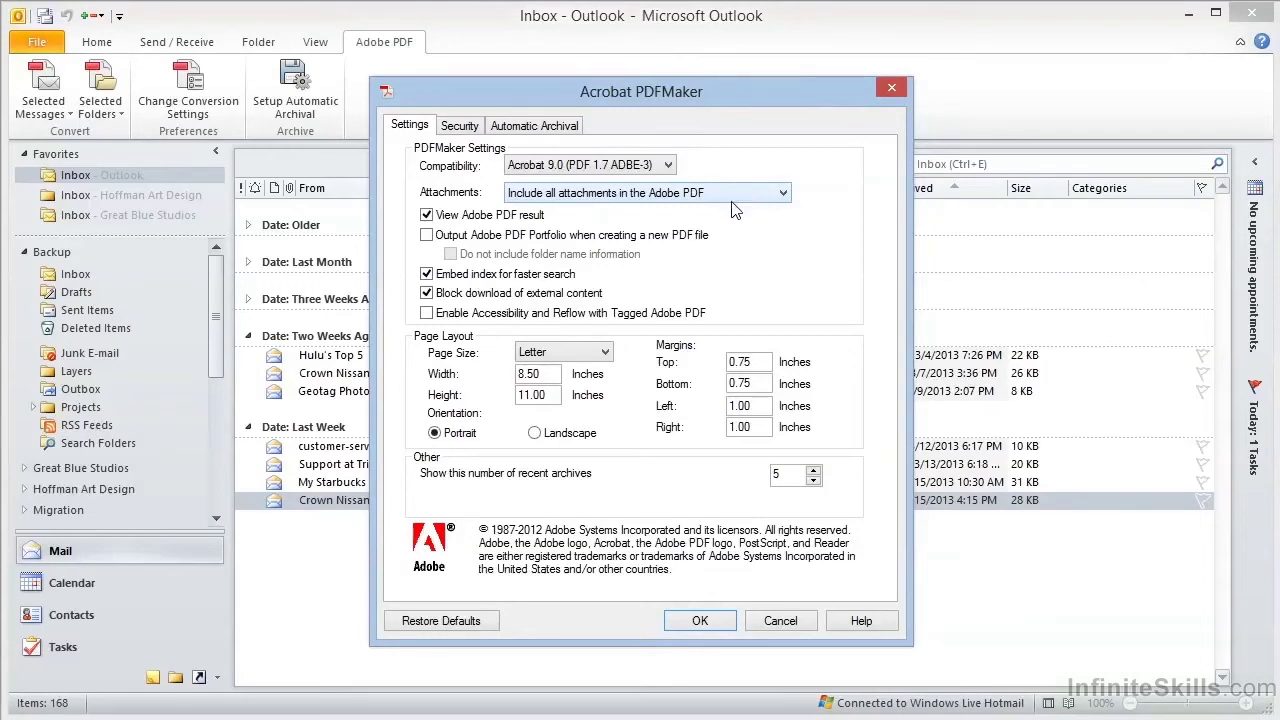
Leave View Adobe PDF result on and turn off Block download of external content
{"action": "left_click", "coordinate": [427, 216]}
{"action": "left_click", "coordinate": [427, 216]}
{"action": "left_click", "coordinate": [427, 293]}
Accept the settings and re-convert the newsletter, replacing March 2013 Newsletter.pdf on the Desktop
{"action": "left_click", "coordinate": [700, 621]}
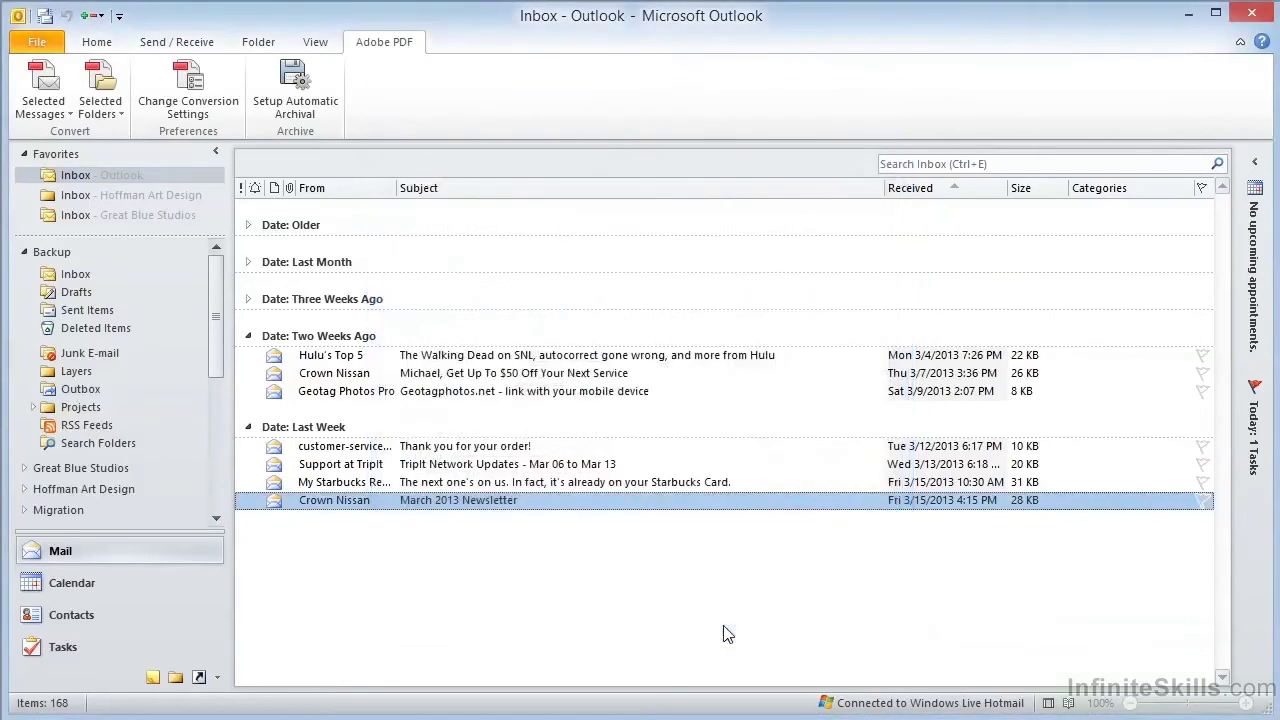
{"action": "double_click", "coordinate": [654, 500]}
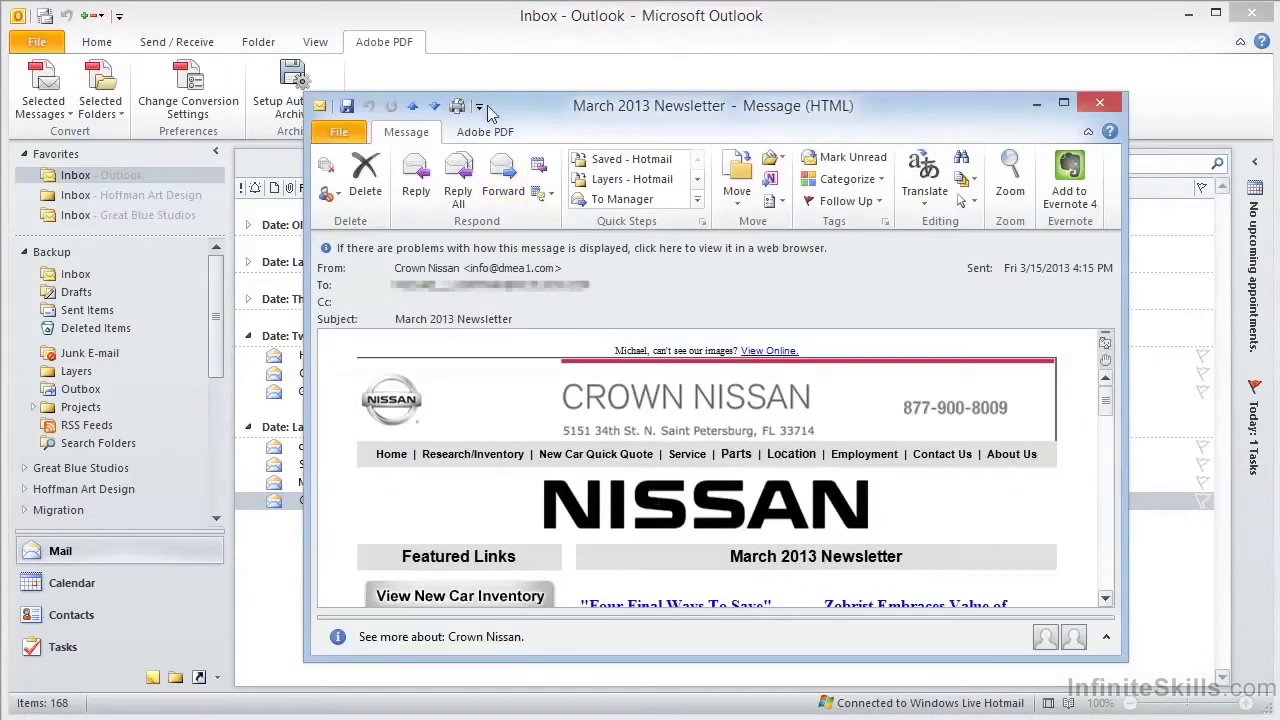
{"action": "left_click", "coordinate": [495, 136]}
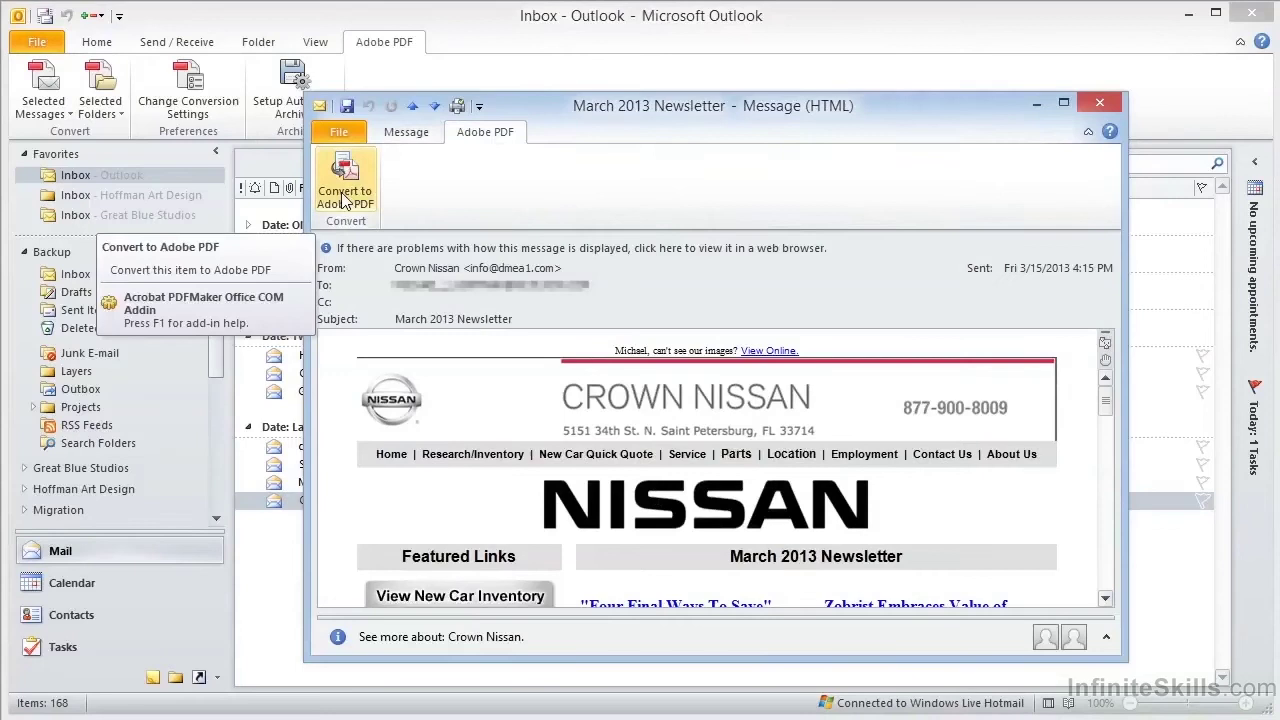
{"action": "left_click", "coordinate": [345, 196]}
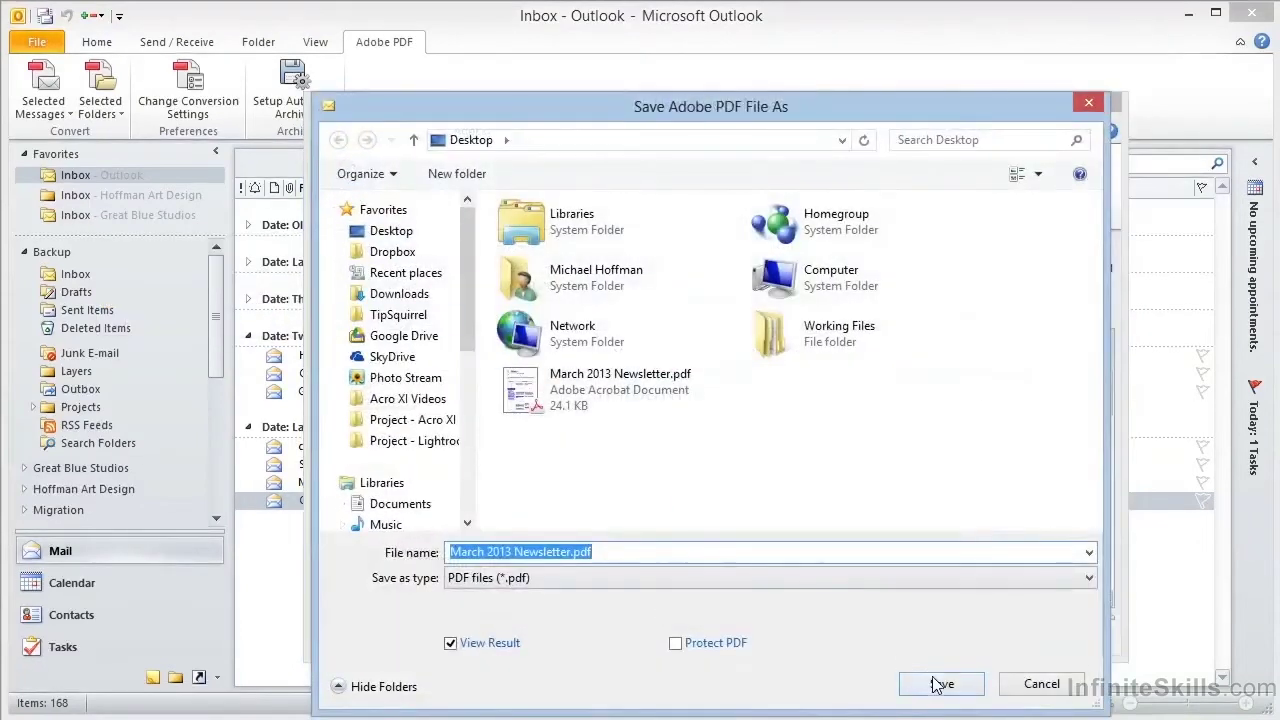
{"action": "left_click", "coordinate": [940, 683]}
{"action": "key", "text": "Return"}
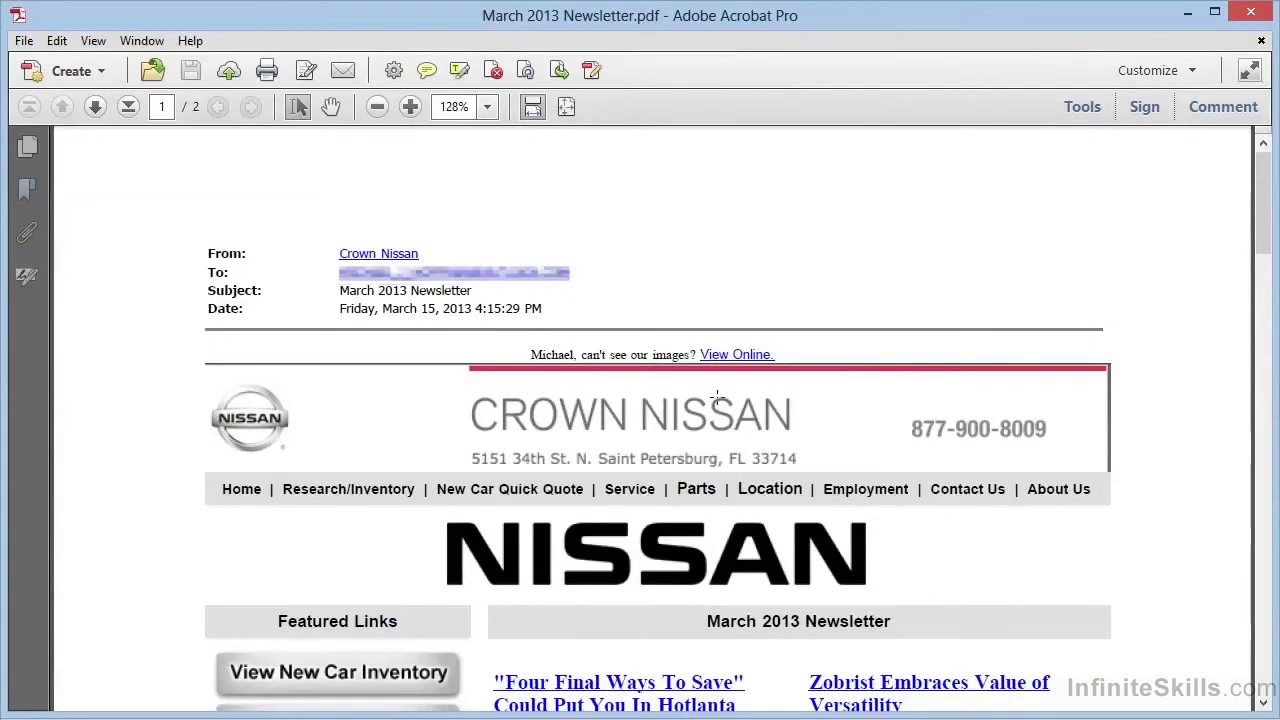
Page down to view the newsletter's images in the PDF, then close Acrobat
{"action": "left_click", "coordinate": [1266, 556]}
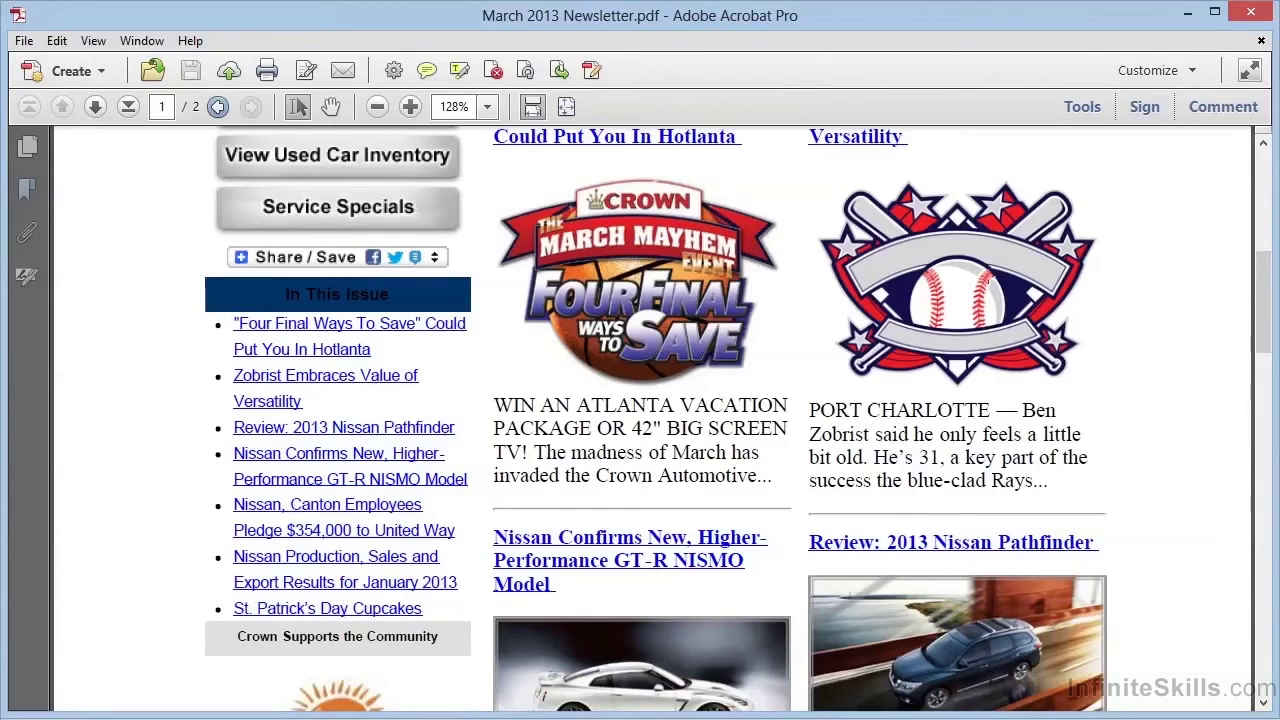
{"action": "left_click", "coordinate": [1244, 22]}
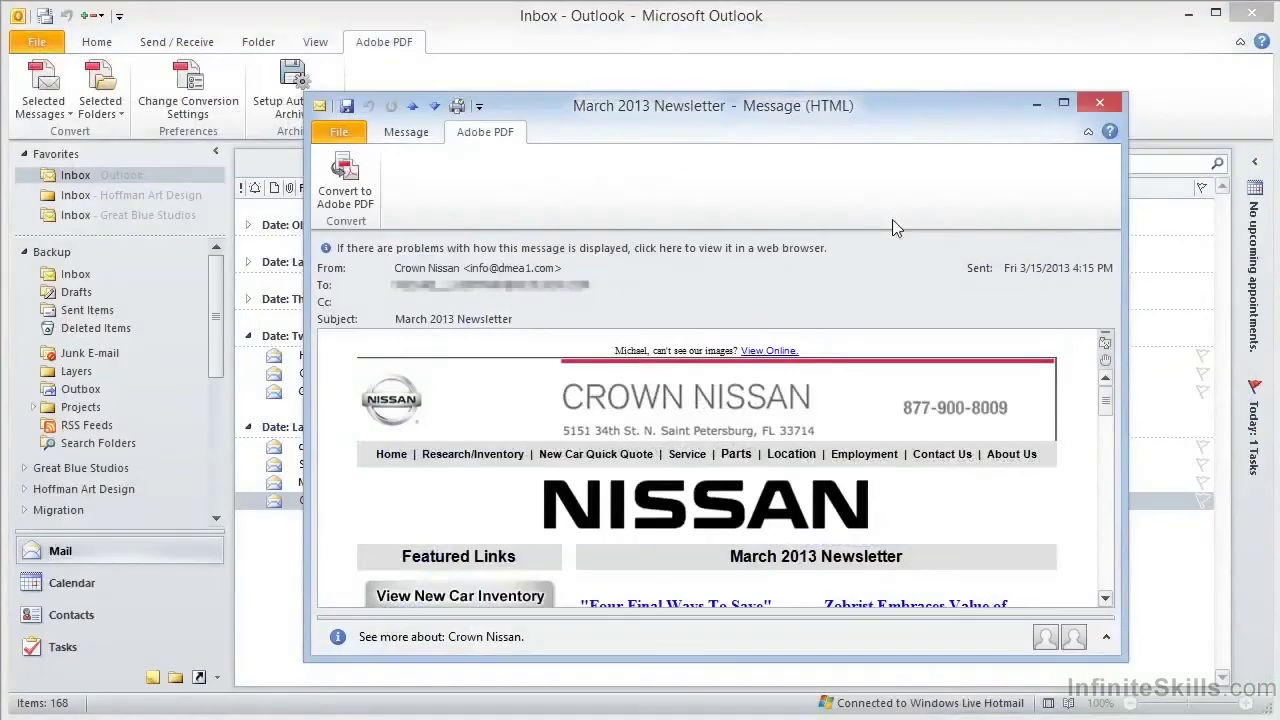
Close the newsletter, open the Layers folder, and select the InDesign, Photoshop CS5 and After Effects CS5 tips
{"action": "left_click", "coordinate": [1098, 111]}
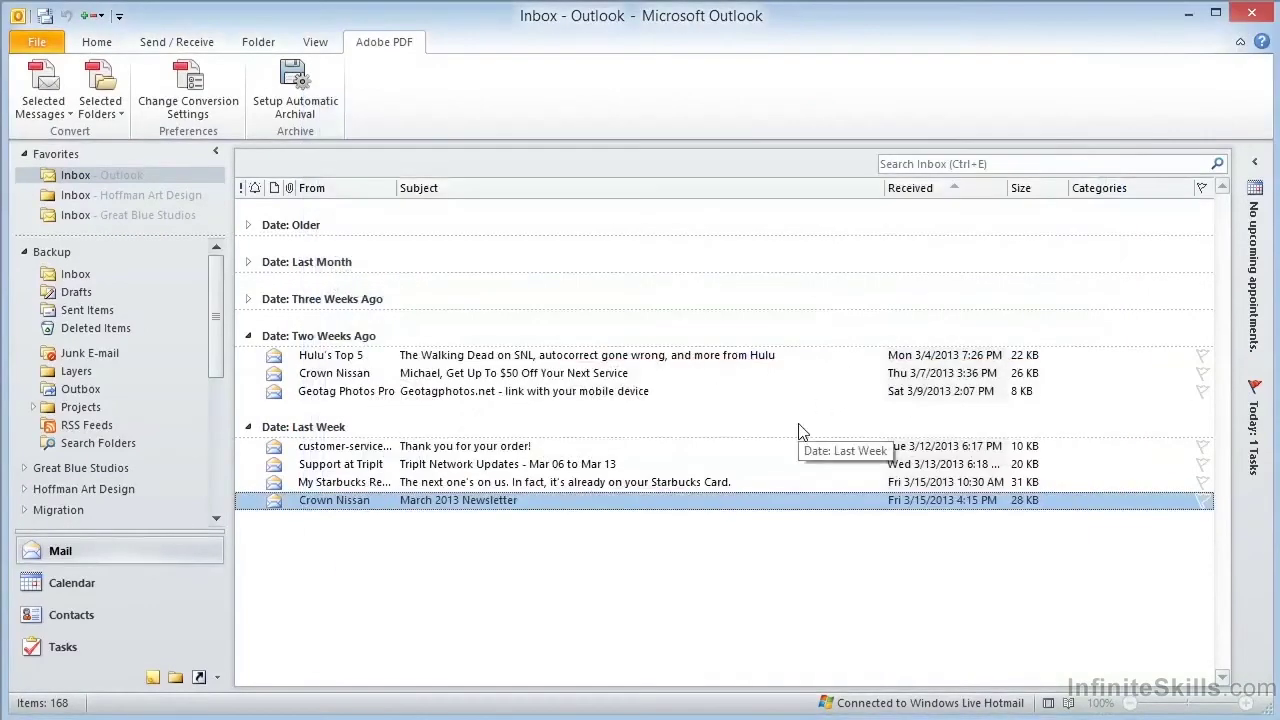
{"action": "left_click", "coordinate": [77, 371]}
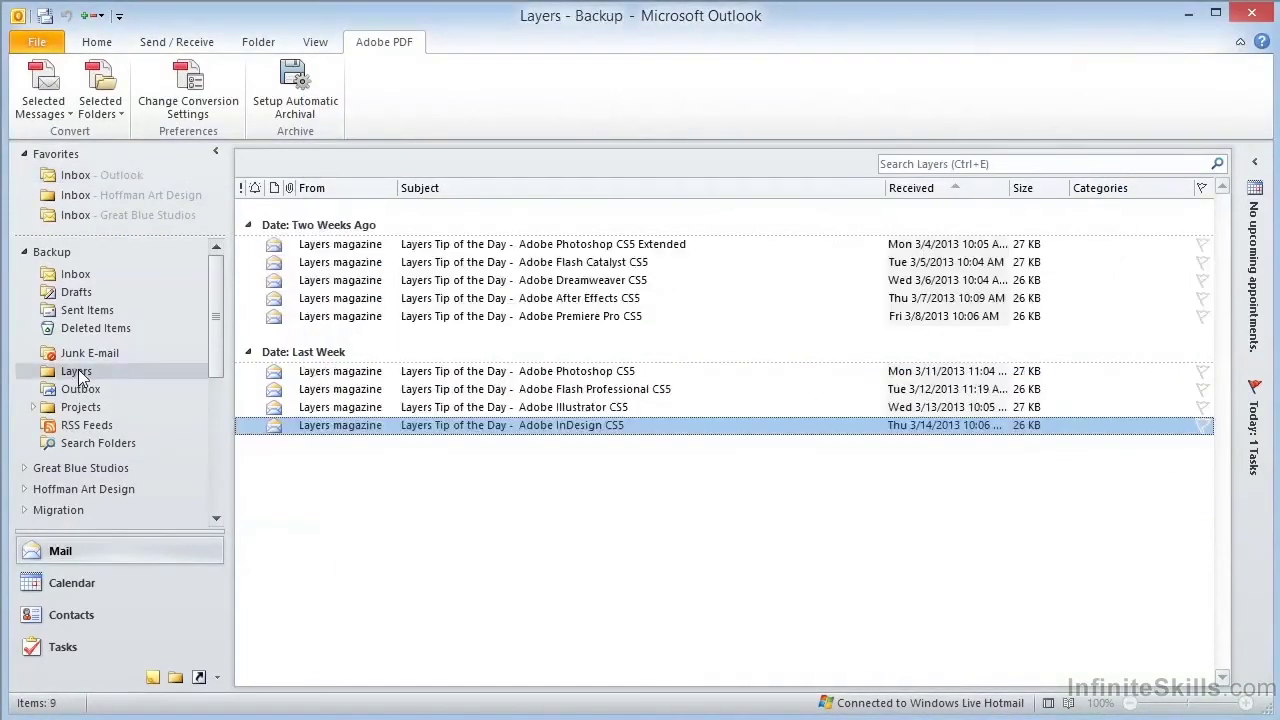
{"action": "left_click", "coordinate": [437, 376], "text": "ctrl"}
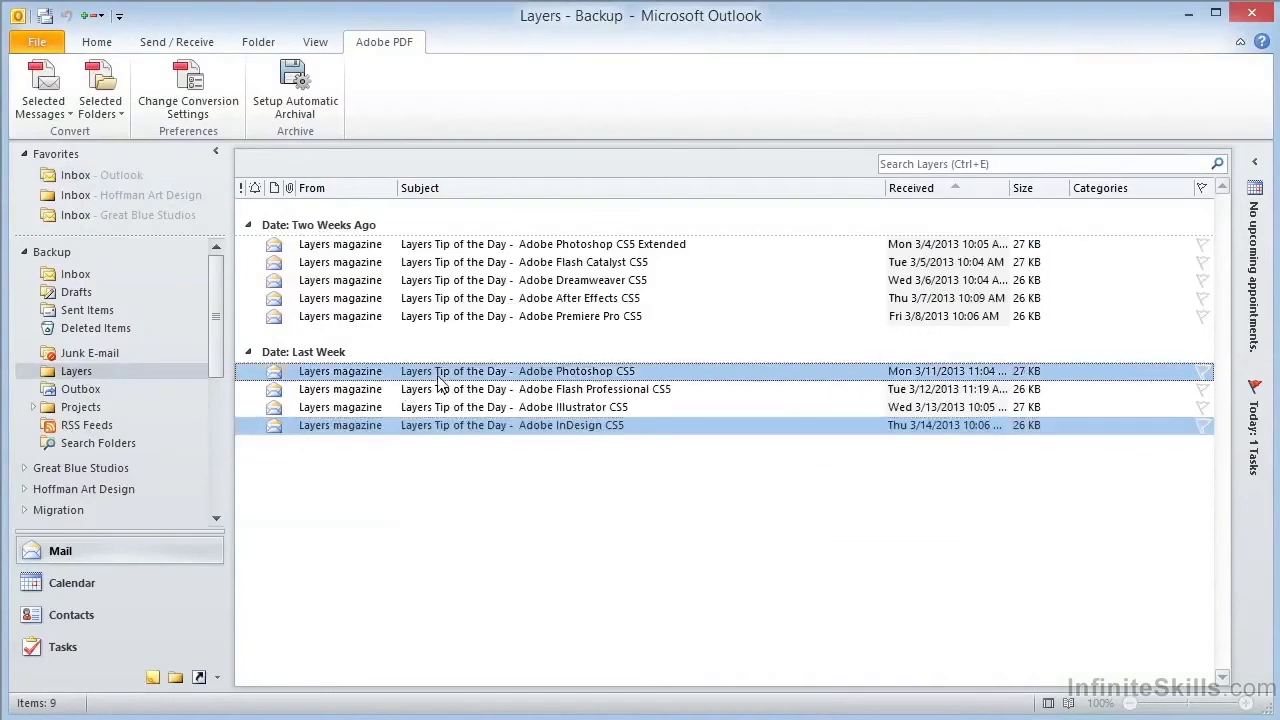
{"action": "left_click", "coordinate": [485, 300], "text": "ctrl"}
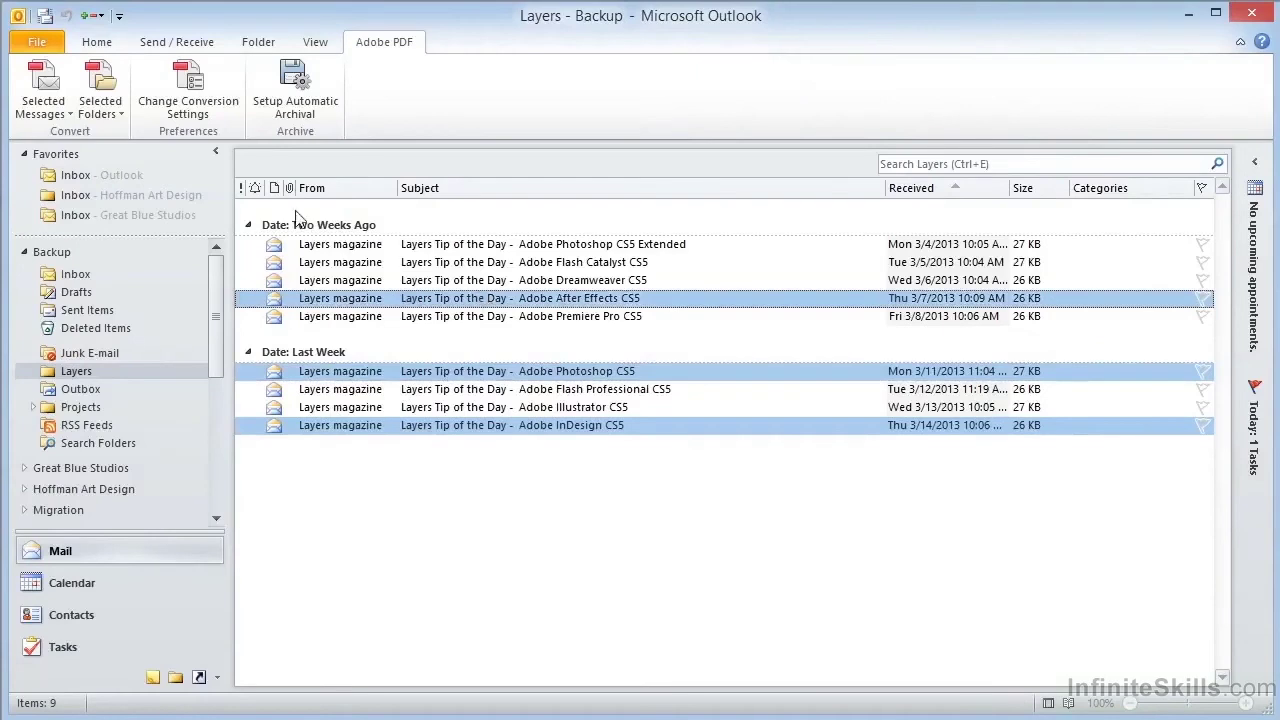
{"action": "left_click", "coordinate": [61, 116]}
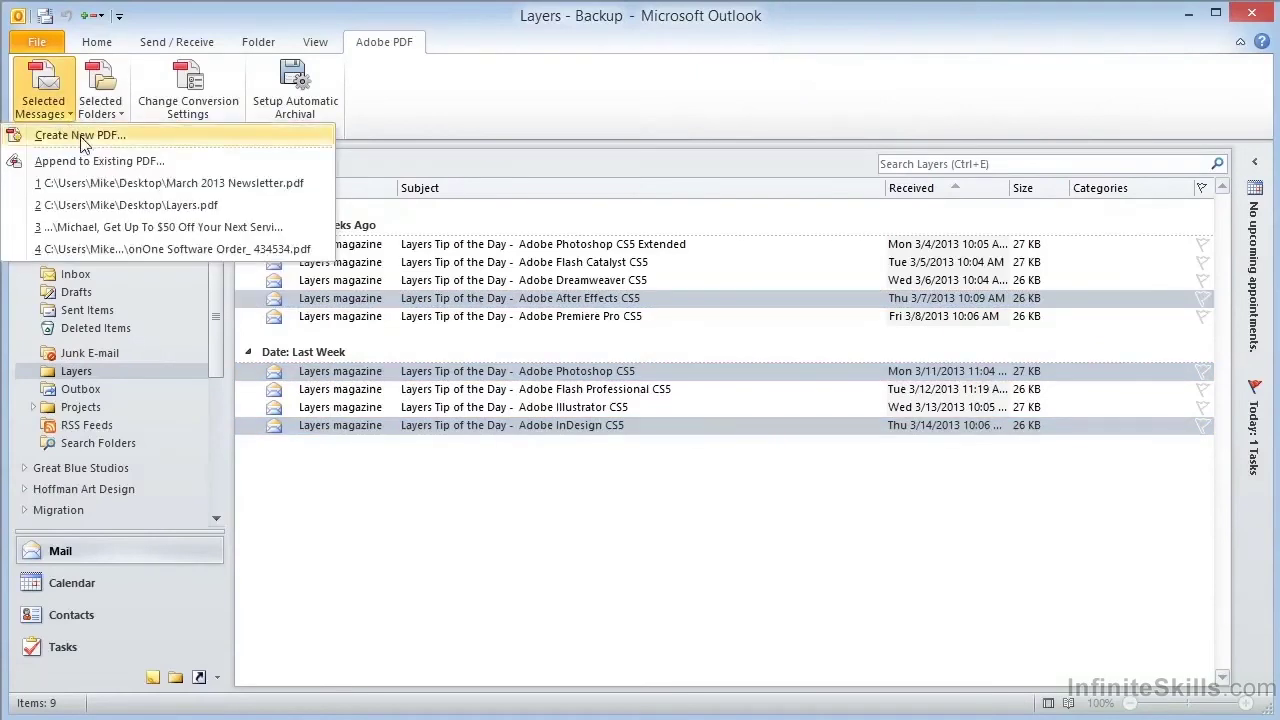
Combine the three tips into Layers.pdf on the Desktop, page through it, and close Acrobat
{"action": "left_click", "coordinate": [82, 137]}
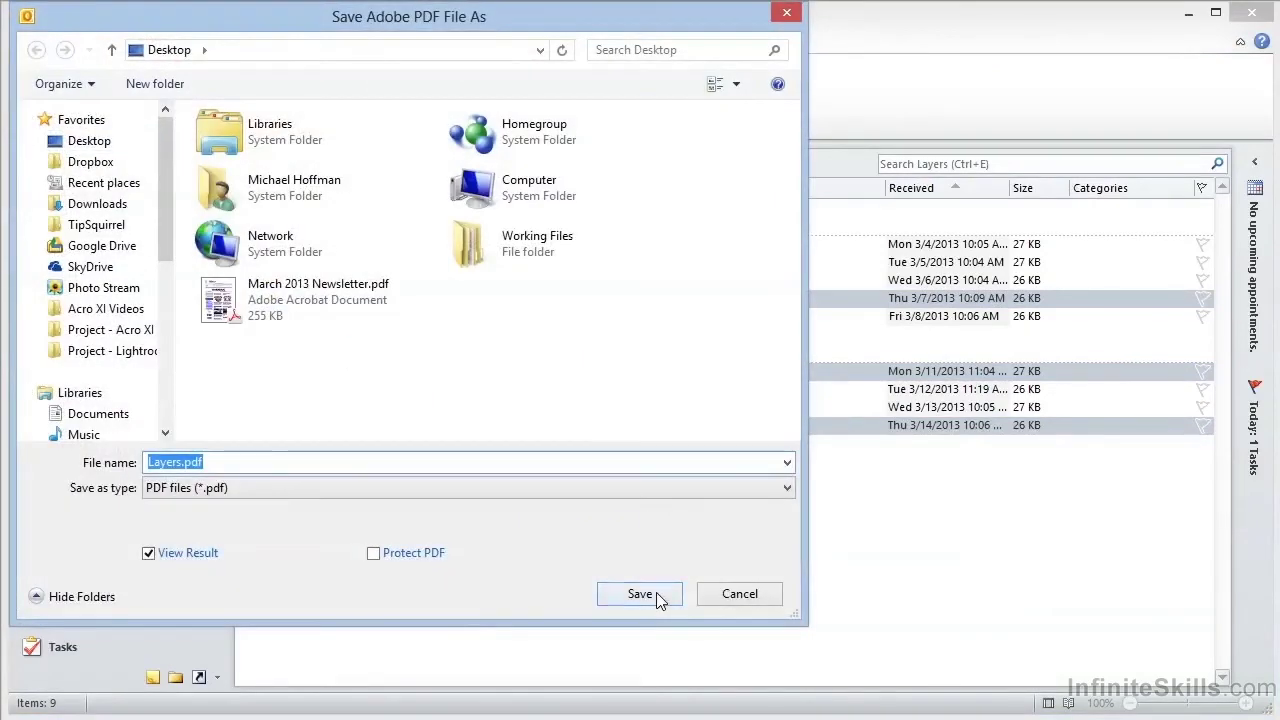
{"action": "left_click", "coordinate": [640, 594]}
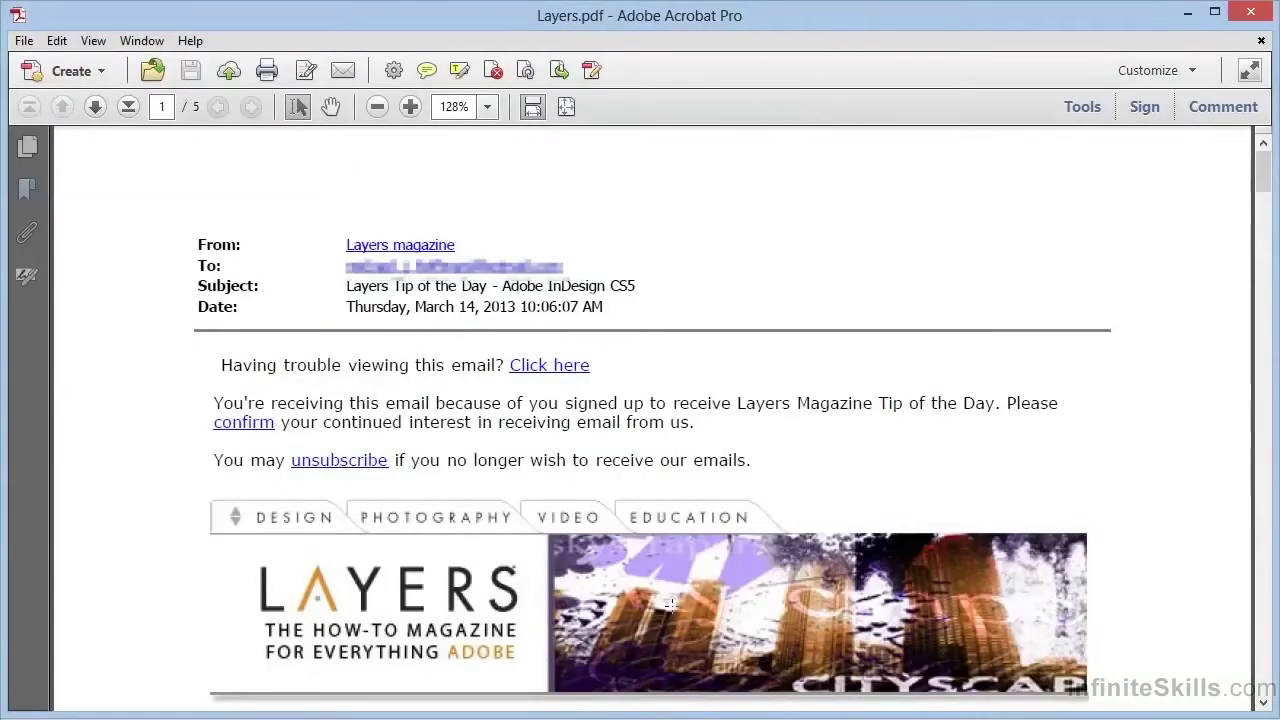
{"action": "left_click", "coordinate": [96, 107]}
{"action": "left_click", "coordinate": [96, 107]}
{"action": "left_click", "coordinate": [96, 107]}
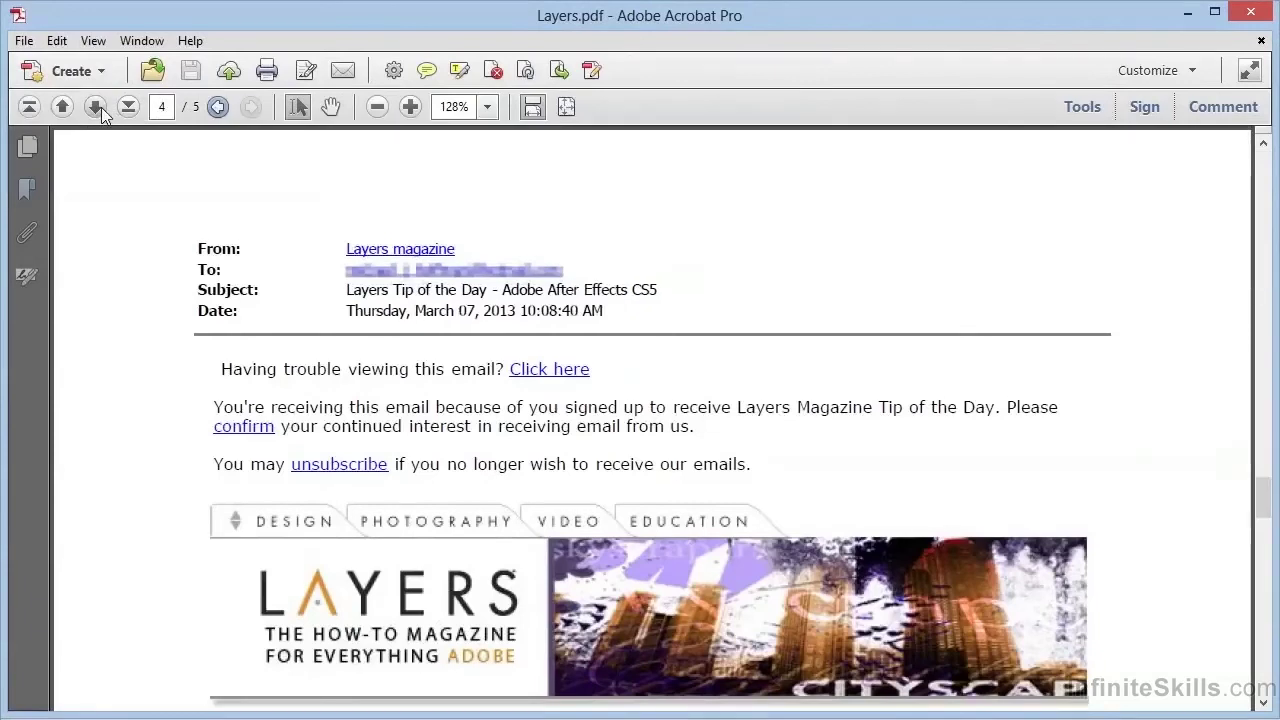
{"action": "left_click", "coordinate": [96, 107]}
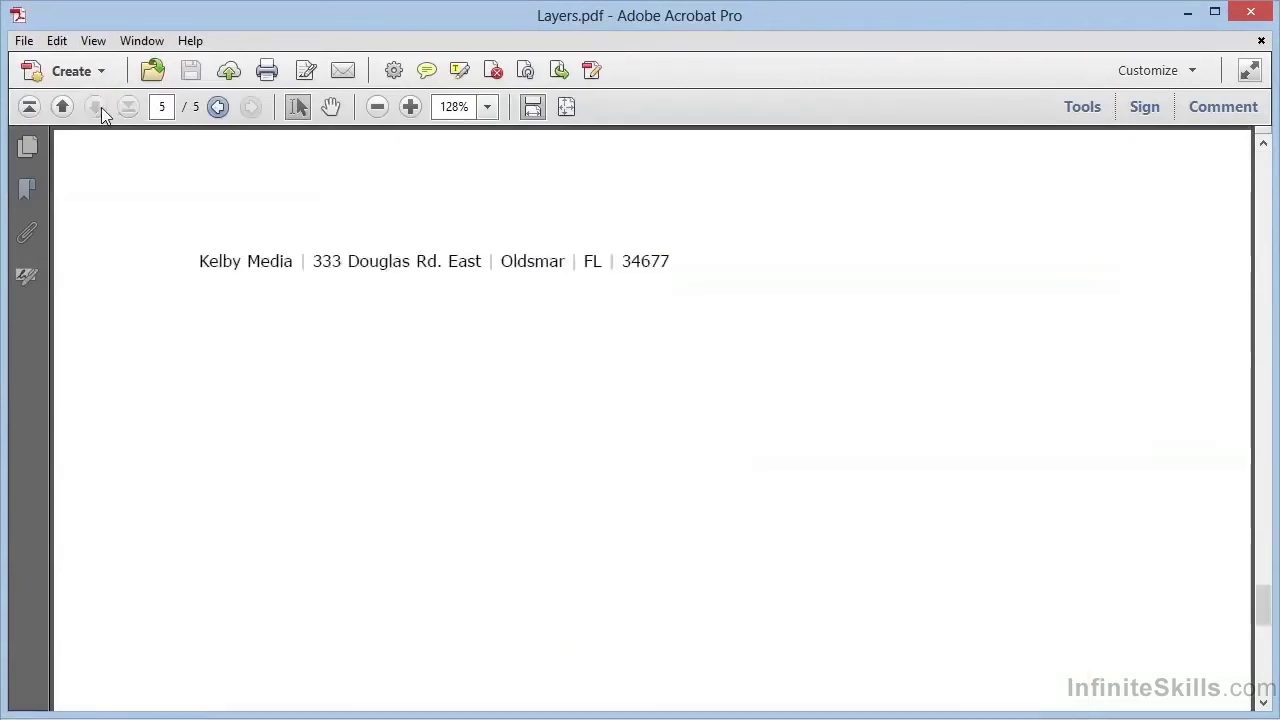
{"action": "left_click", "coordinate": [1254, 12]}
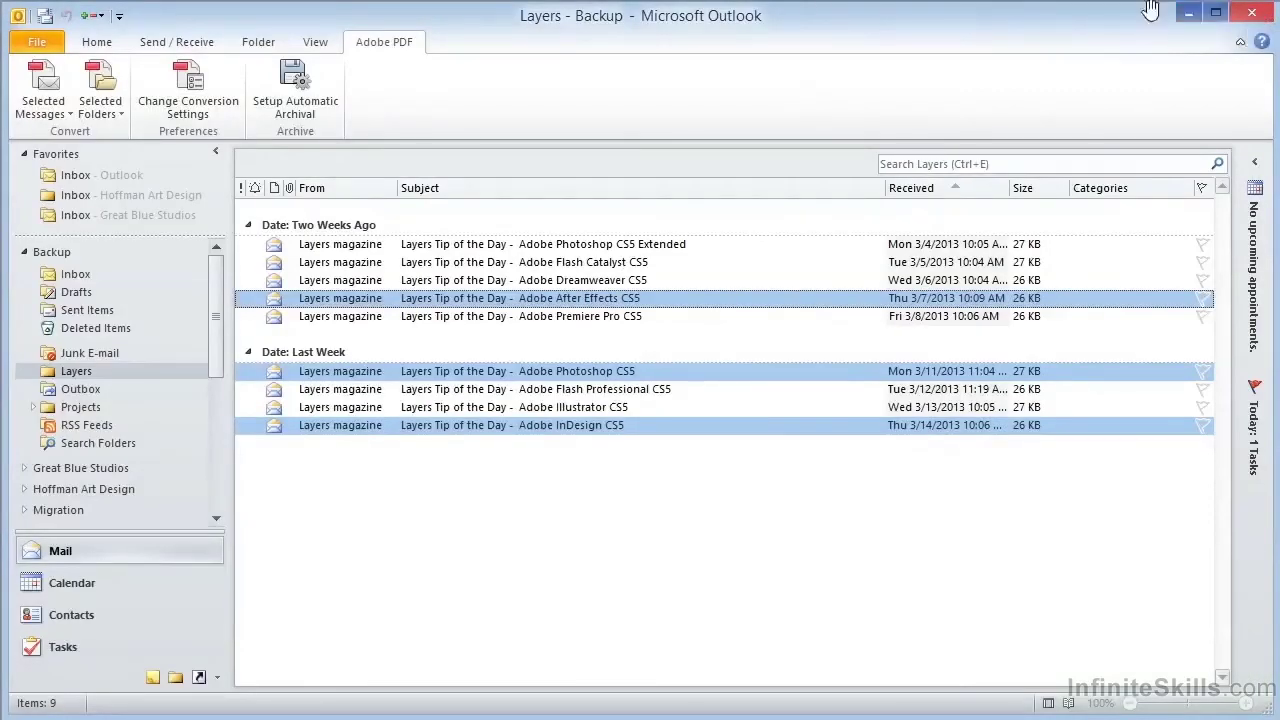
Turn on Output Adobe PDF Portfolio in the PDFMaker conversion settings
{"action": "left_click", "coordinate": [200, 118]}
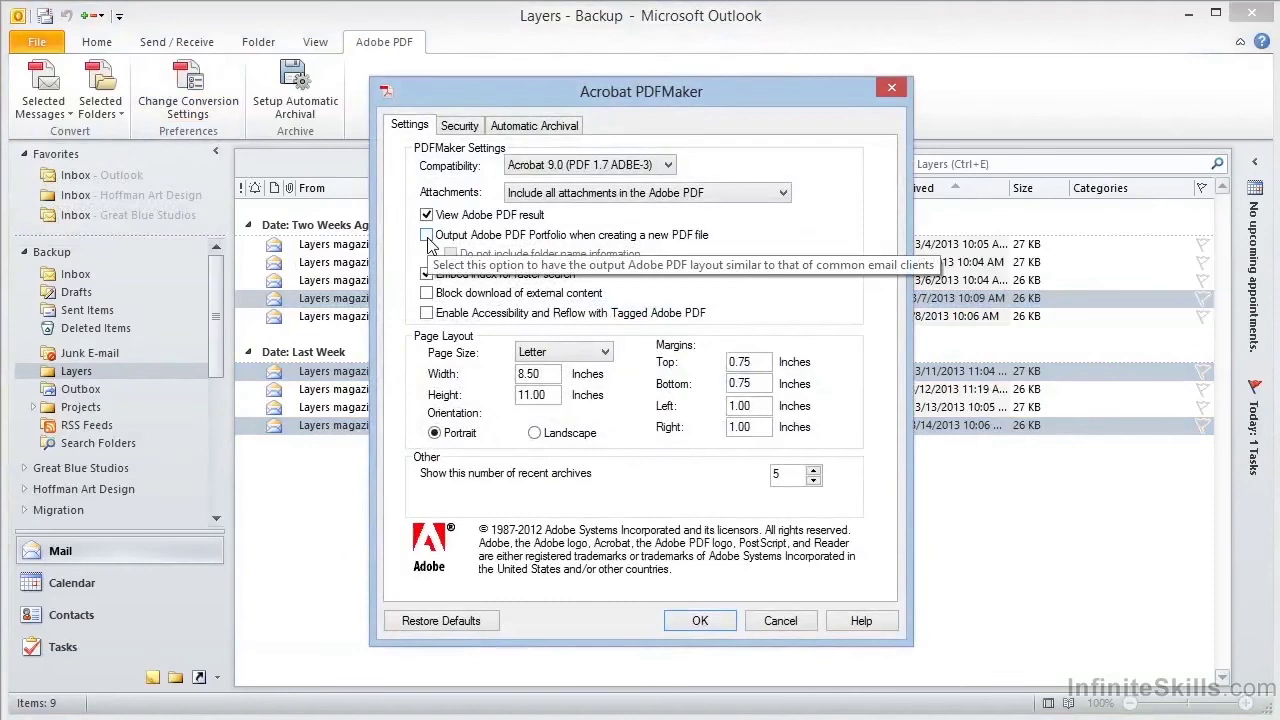
{"action": "left_click", "coordinate": [427, 236]}
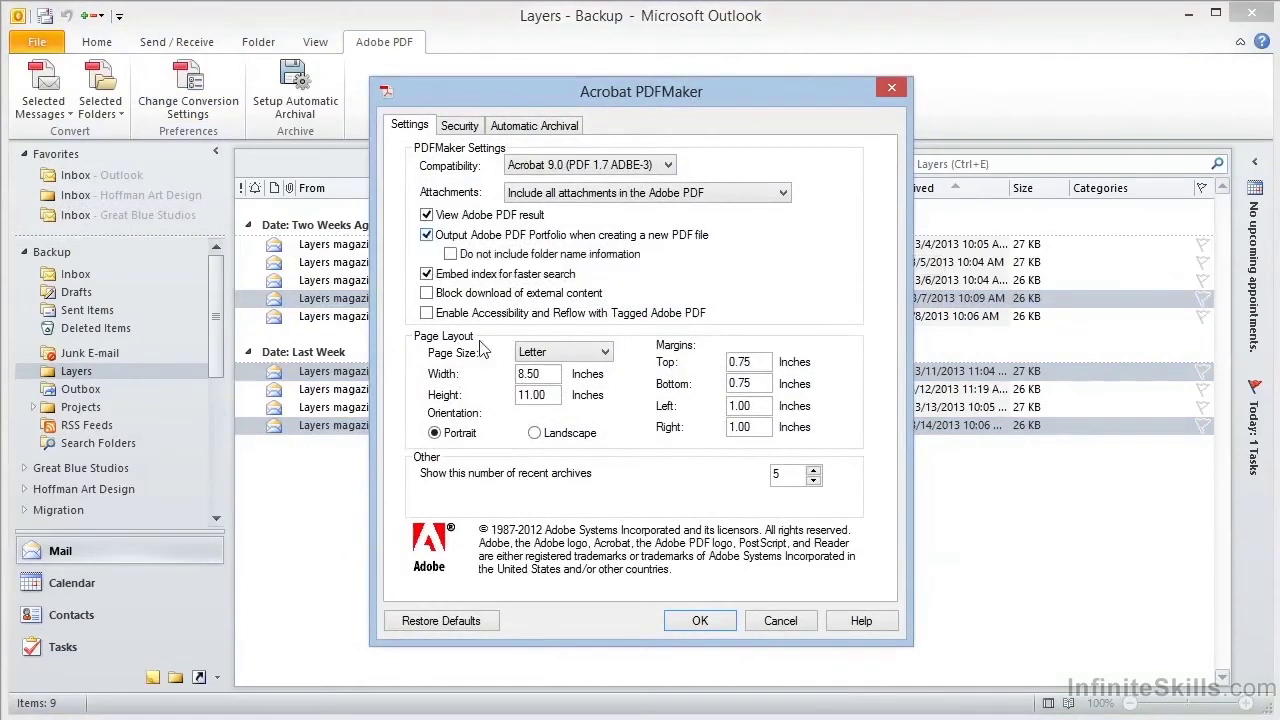
{"action": "left_click", "coordinate": [698, 621]}
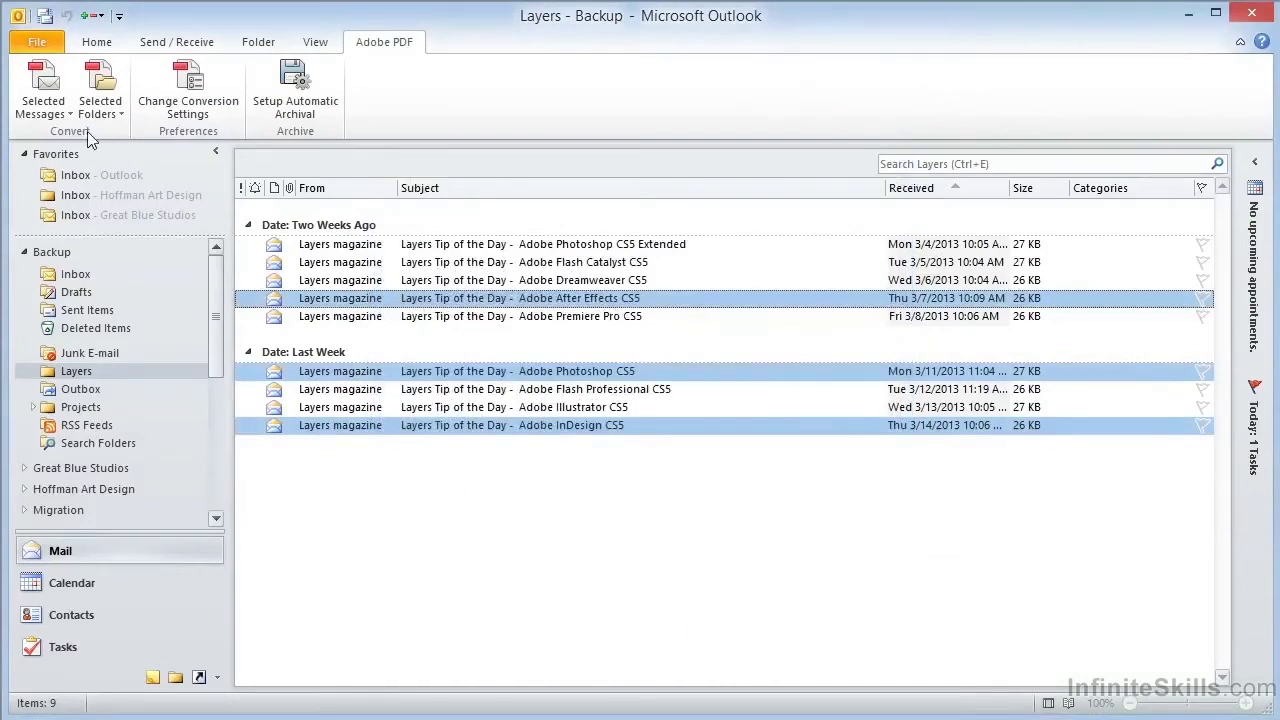
Recreate Layers.pdf from the three selected messages, replacing the existing file
{"action": "left_click", "coordinate": [53, 113]}
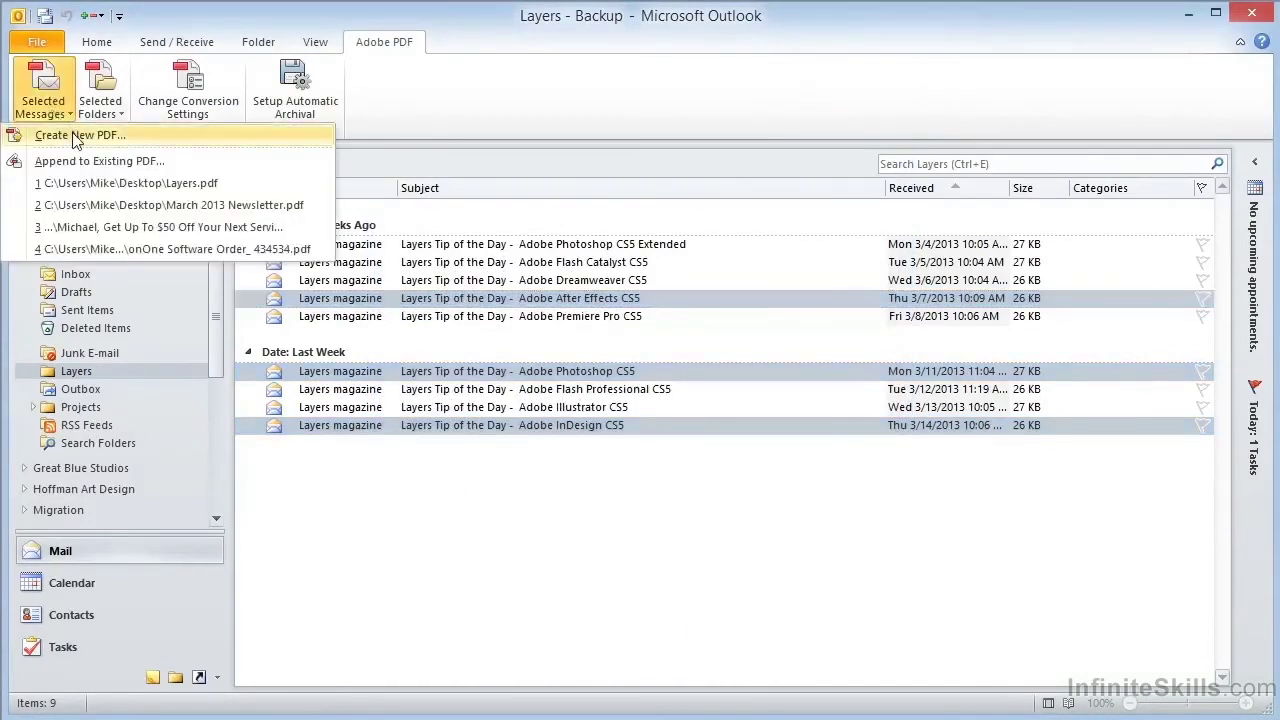
{"action": "left_click", "coordinate": [75, 136]}
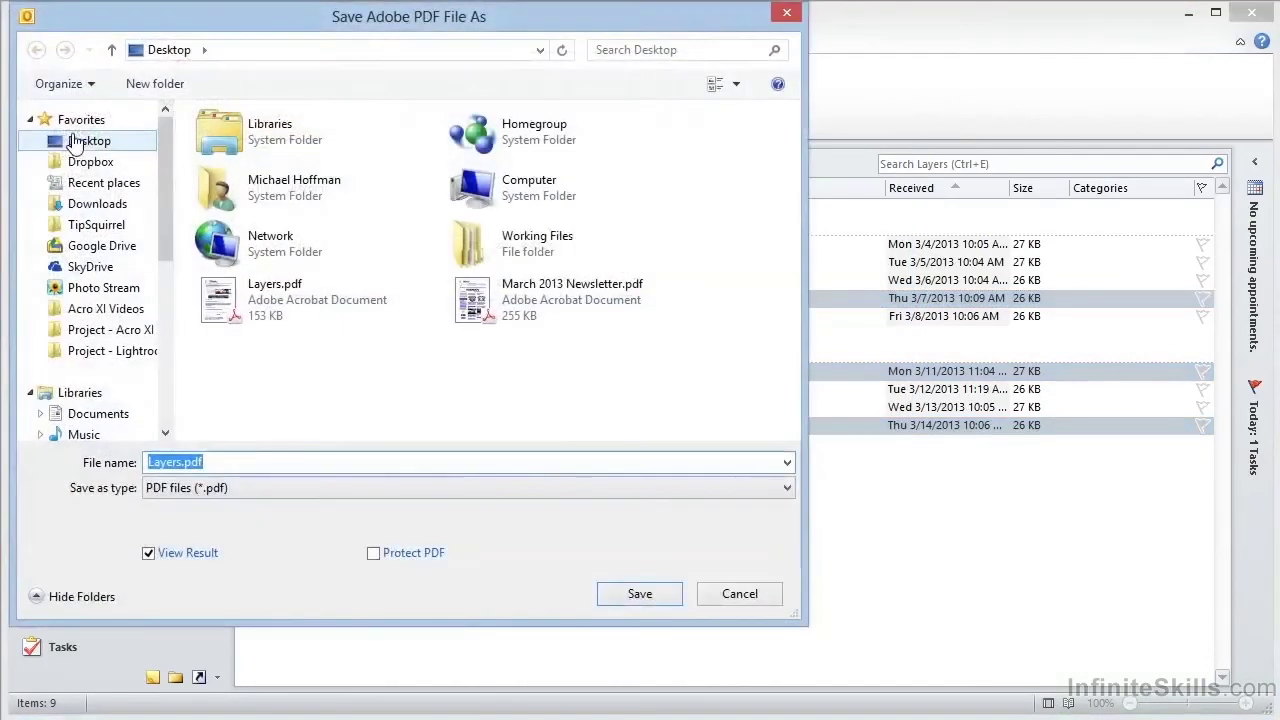
{"action": "left_click", "coordinate": [640, 594]}
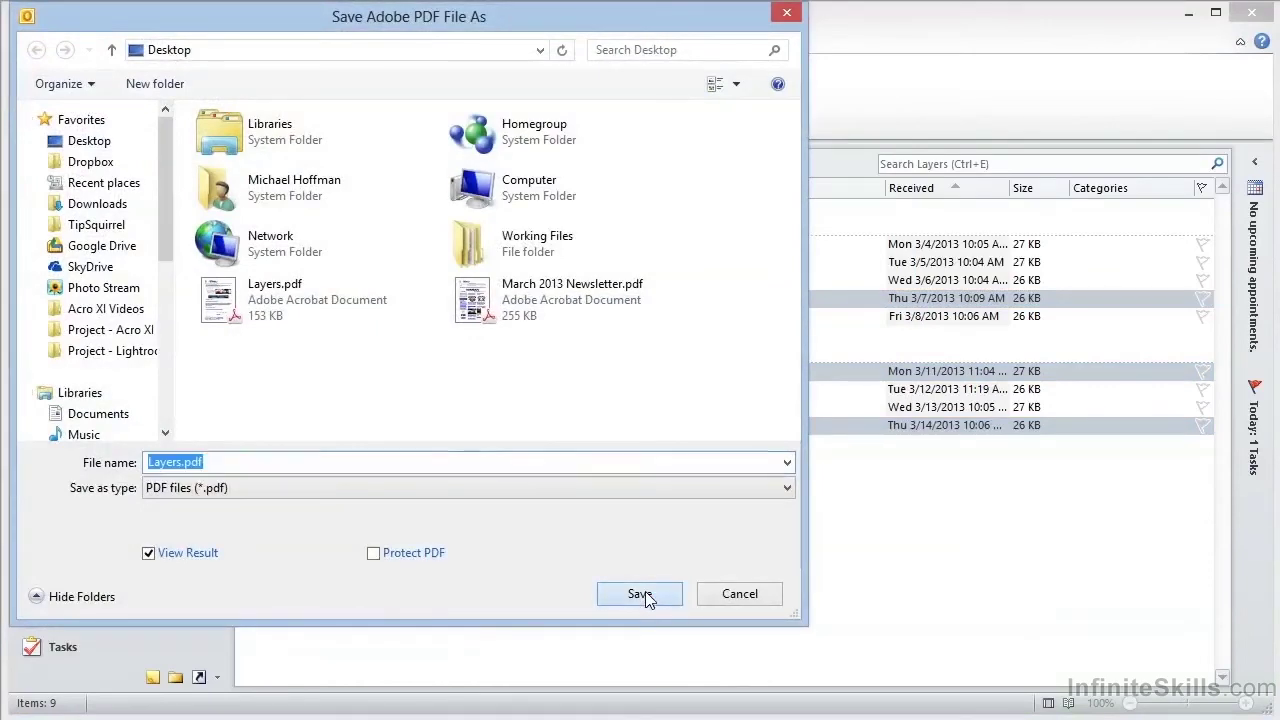
{"action": "left_click", "coordinate": [697, 398]}
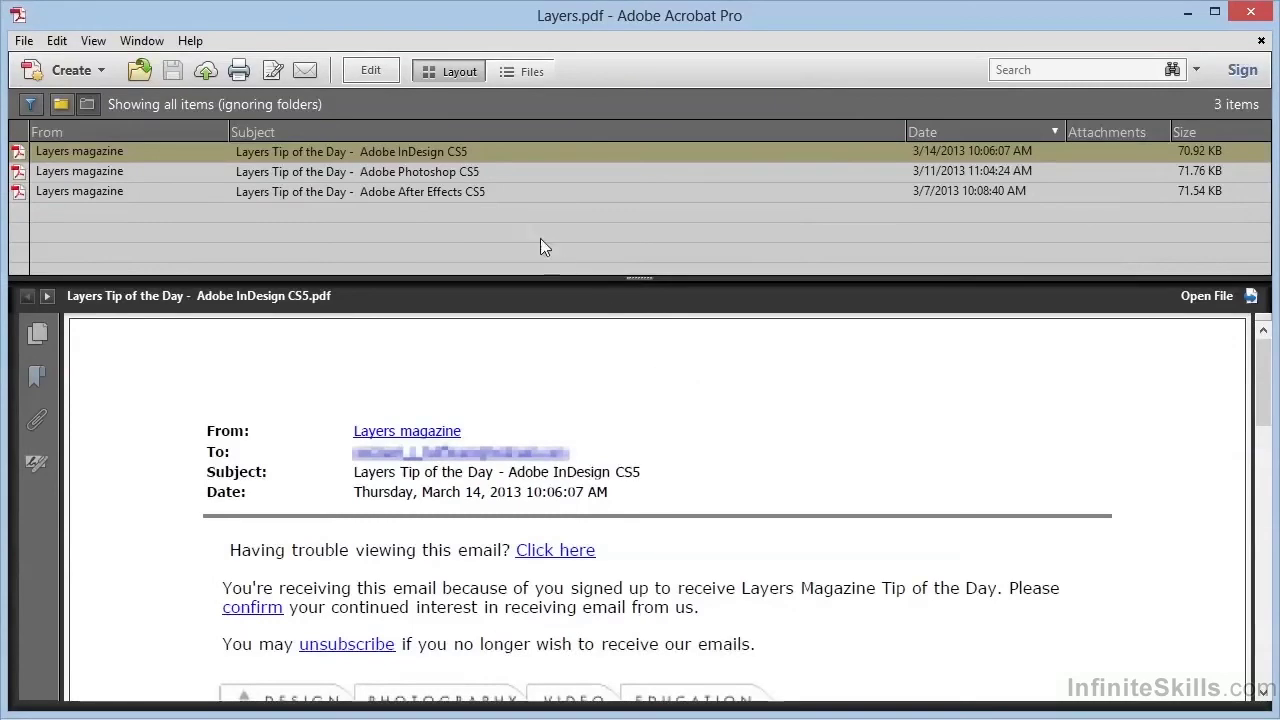
Preview the Photoshop CS5 and After Effects CS5 emails in the Layers.pdf portfolio
{"action": "left_click", "coordinate": [503, 174]}
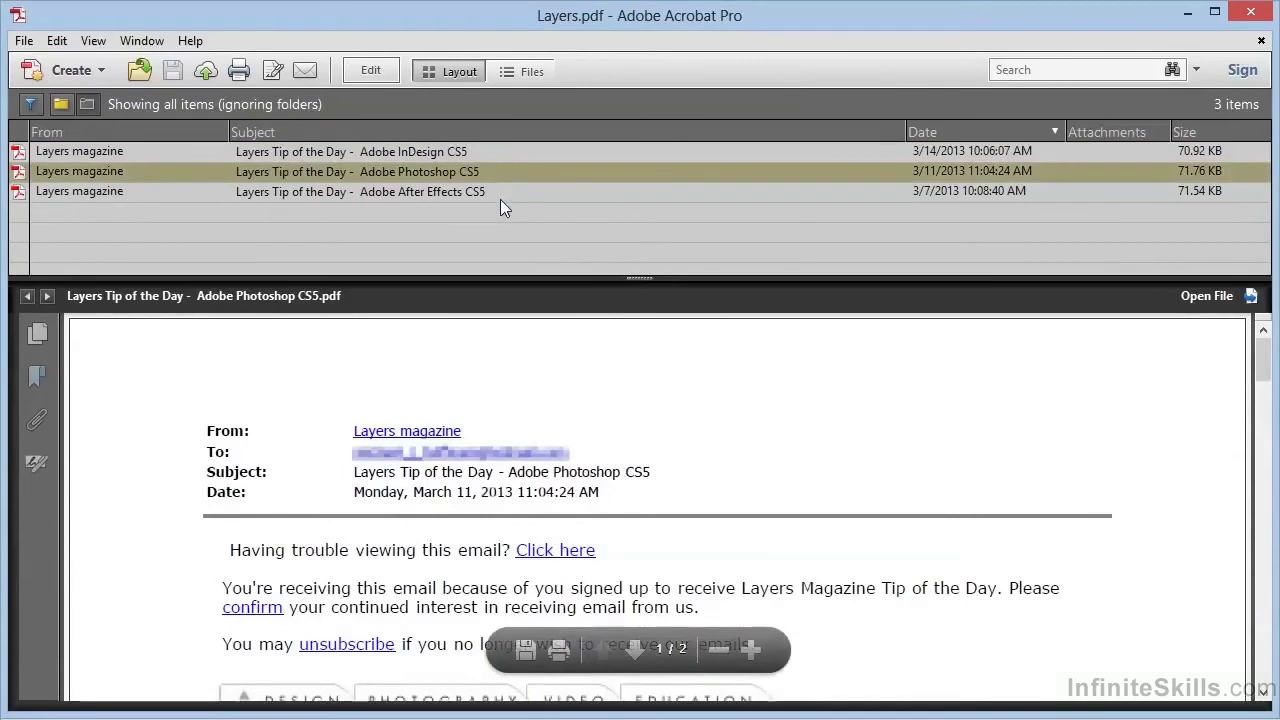
{"action": "left_click", "coordinate": [500, 192]}
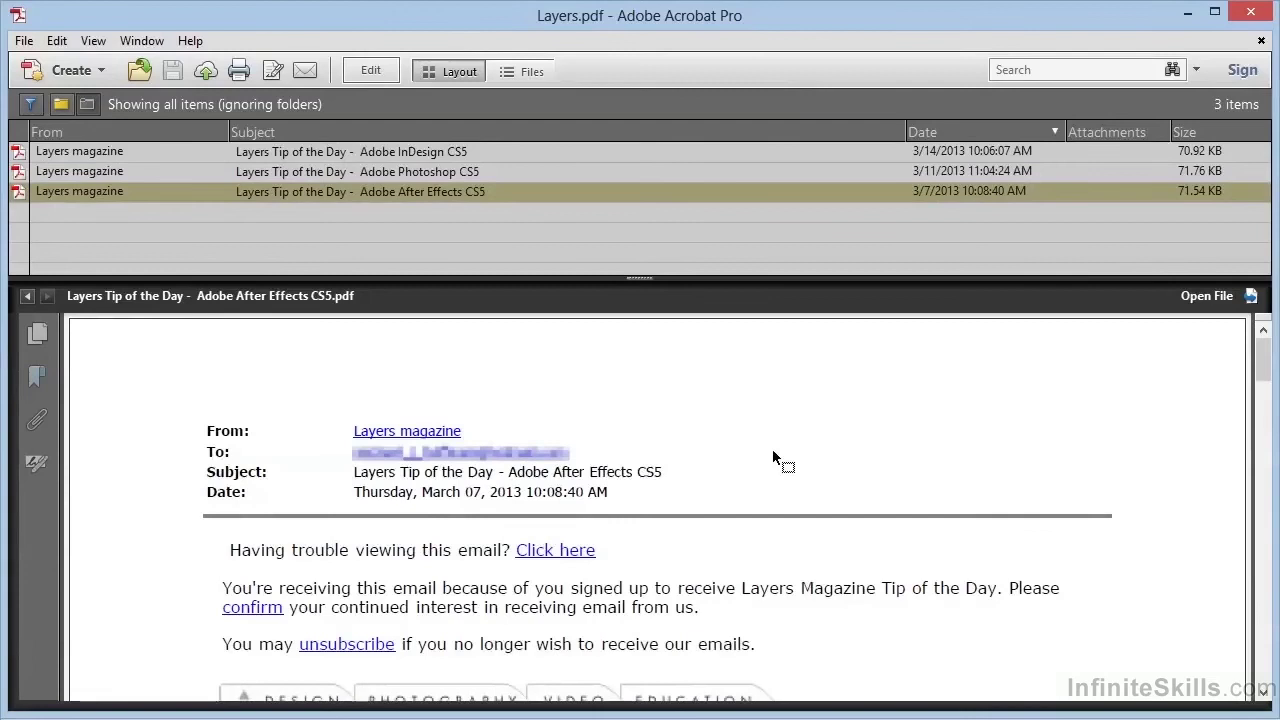
Close the portfolio and start a new PDF from the selected Layers folder
{"action": "left_click", "coordinate": [1250, 14]}
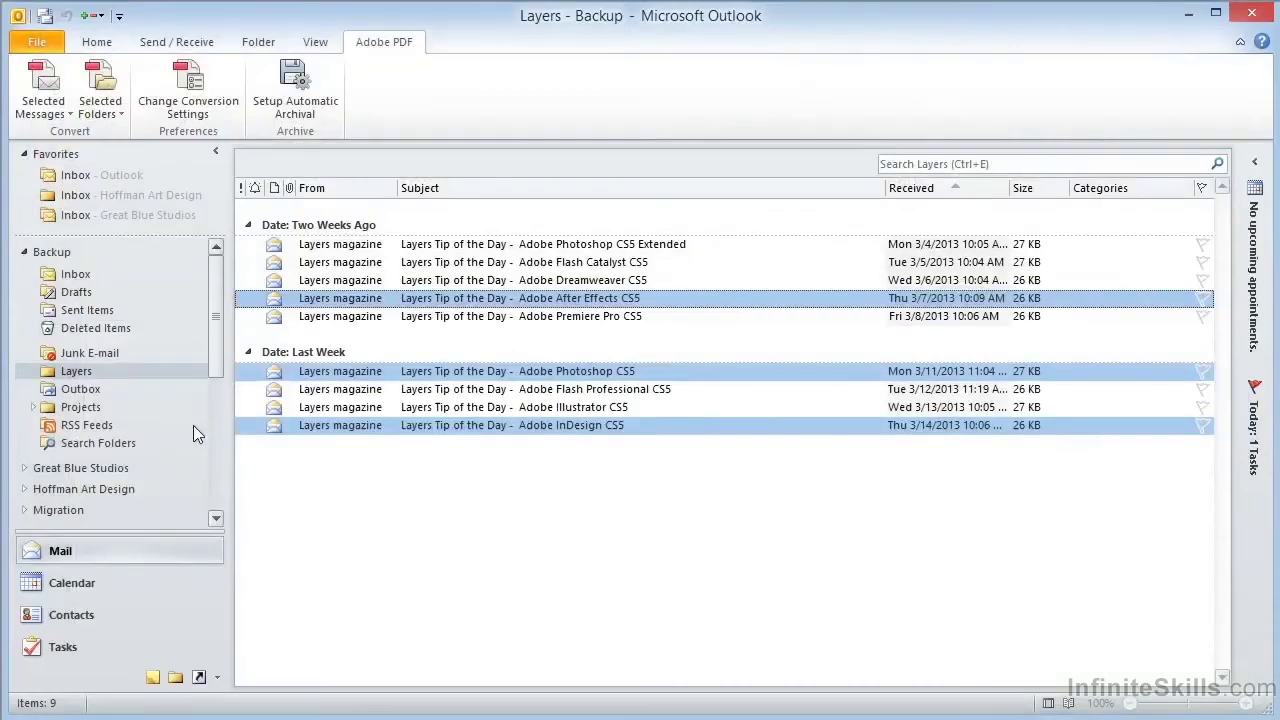
{"action": "left_click", "coordinate": [139, 372]}
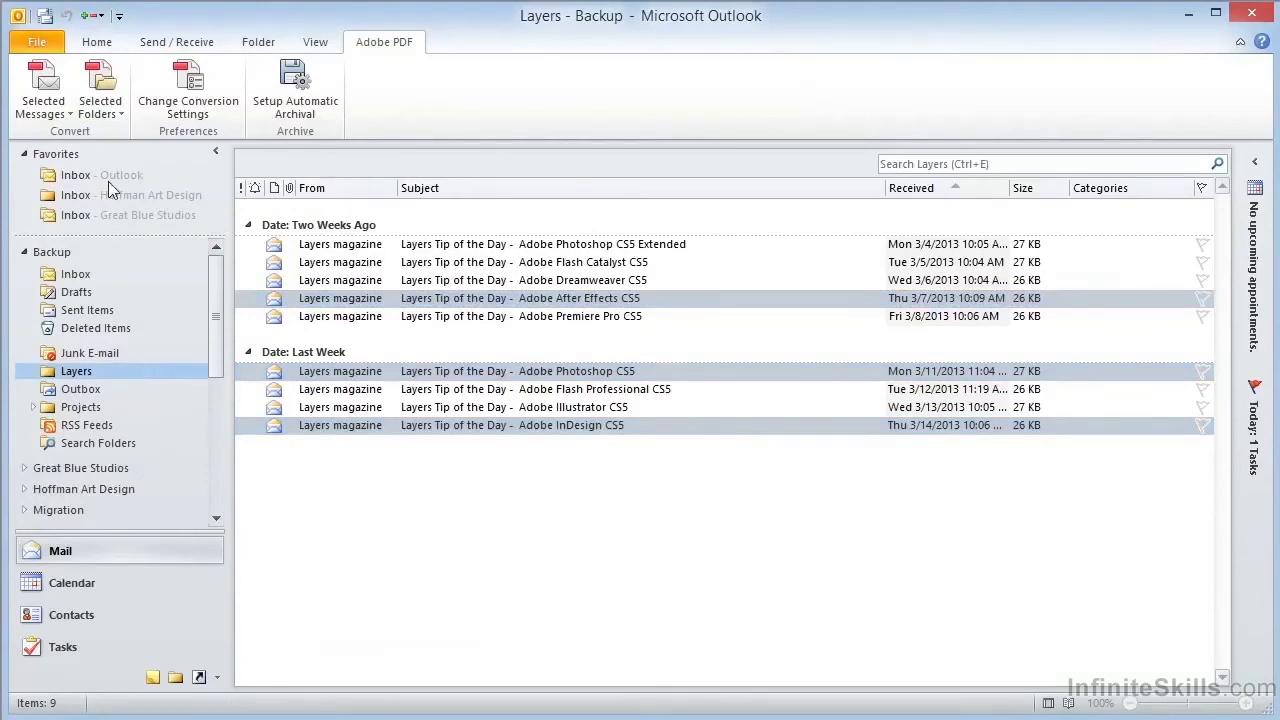
{"action": "left_click", "coordinate": [117, 117]}
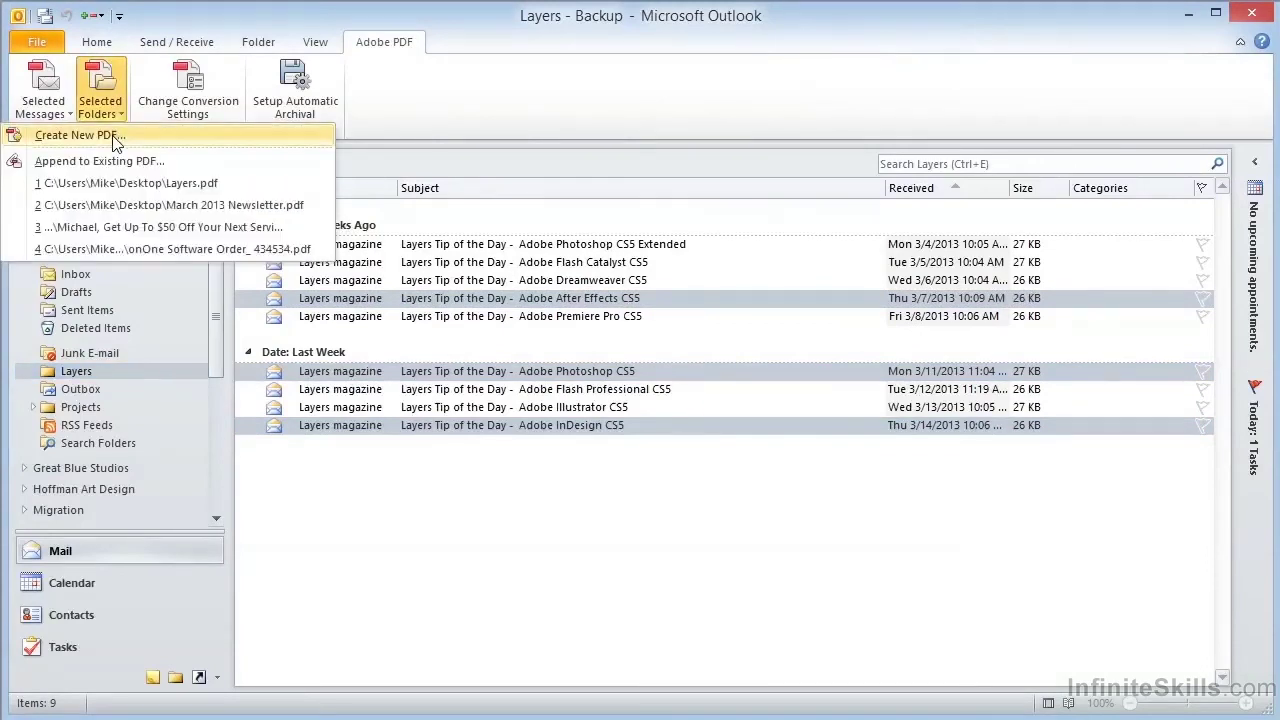
{"action": "left_click", "coordinate": [117, 140]}
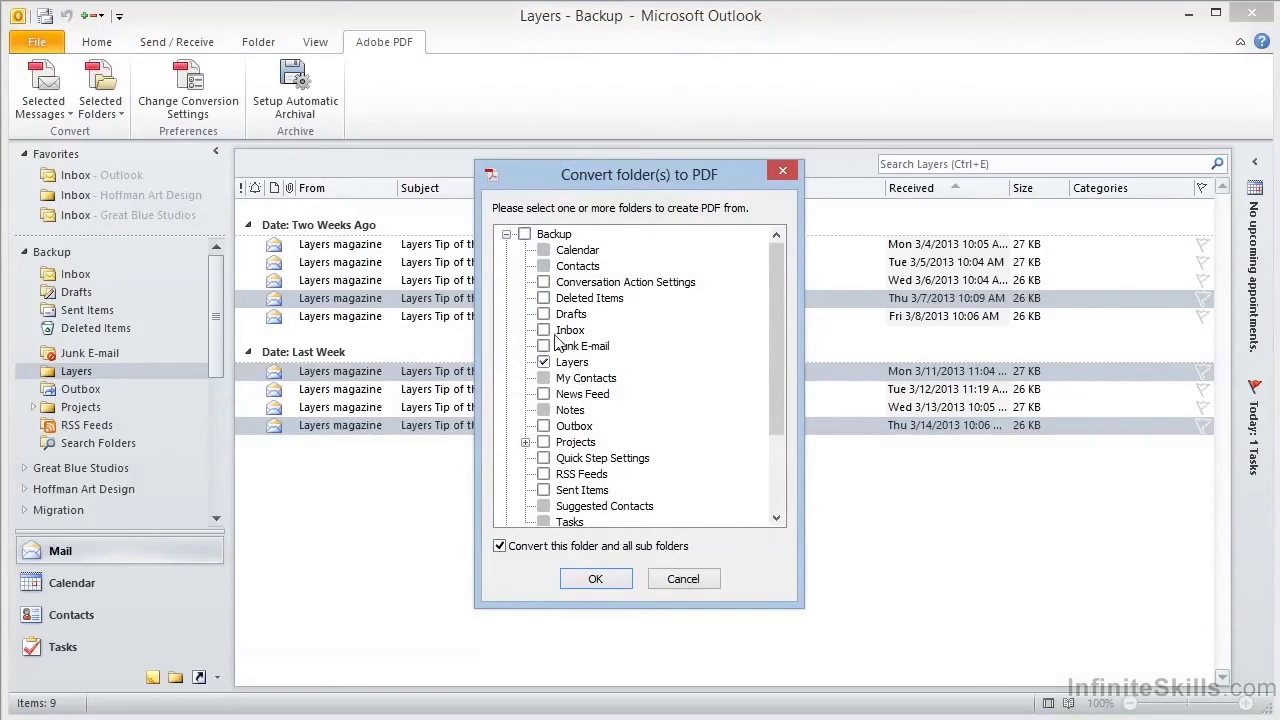
Convert only the Layers folder, saving over the existing Layers.pdf
{"action": "left_click", "coordinate": [543, 330]}
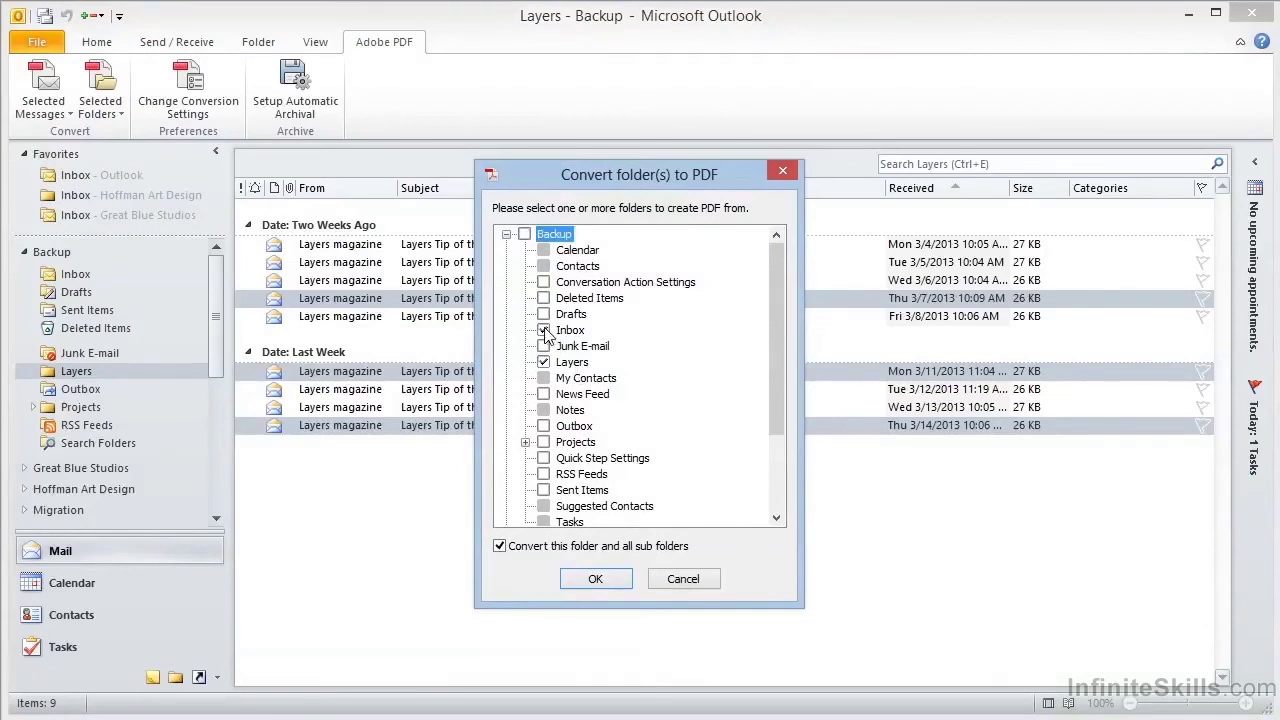
{"action": "left_click", "coordinate": [544, 331]}
{"action": "left_click", "coordinate": [606, 578]}
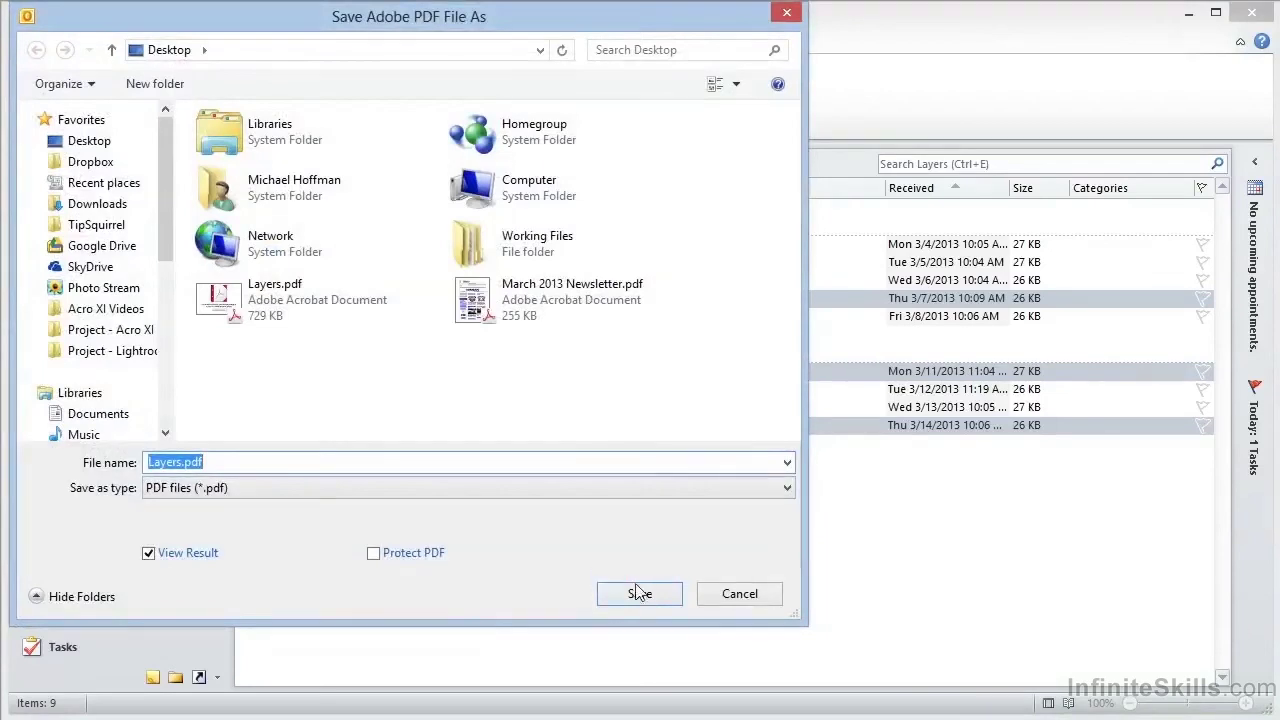
{"action": "left_click", "coordinate": [646, 594]}
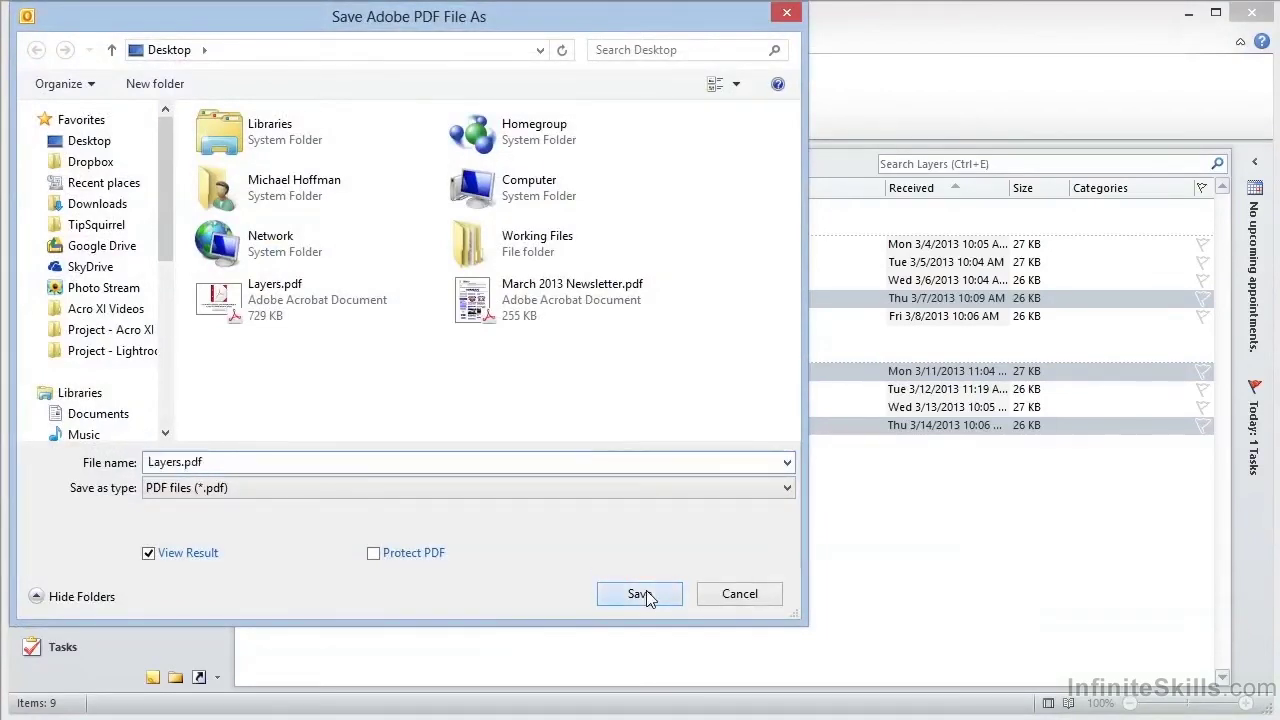
{"action": "left_click", "coordinate": [702, 400]}
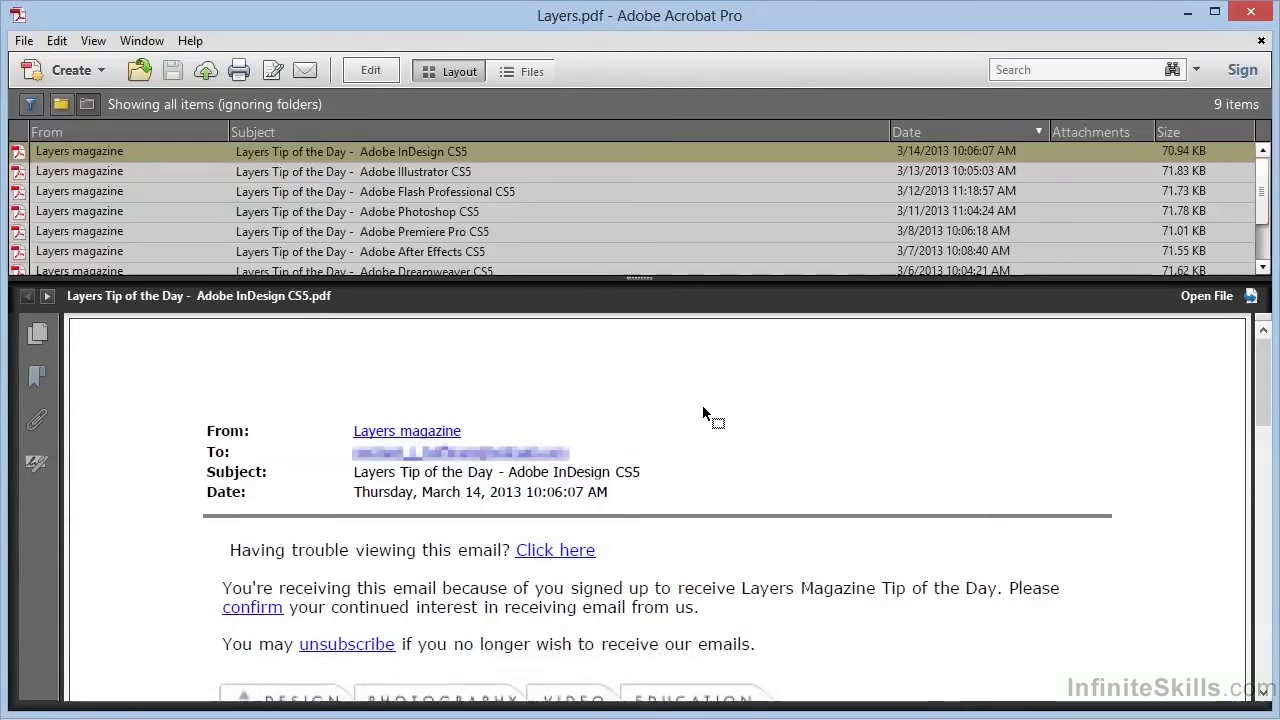
Preview the Illustrator CS5 and Photoshop CS5 emails, then close the nine-email portfolio
{"action": "left_click", "coordinate": [463, 169]}
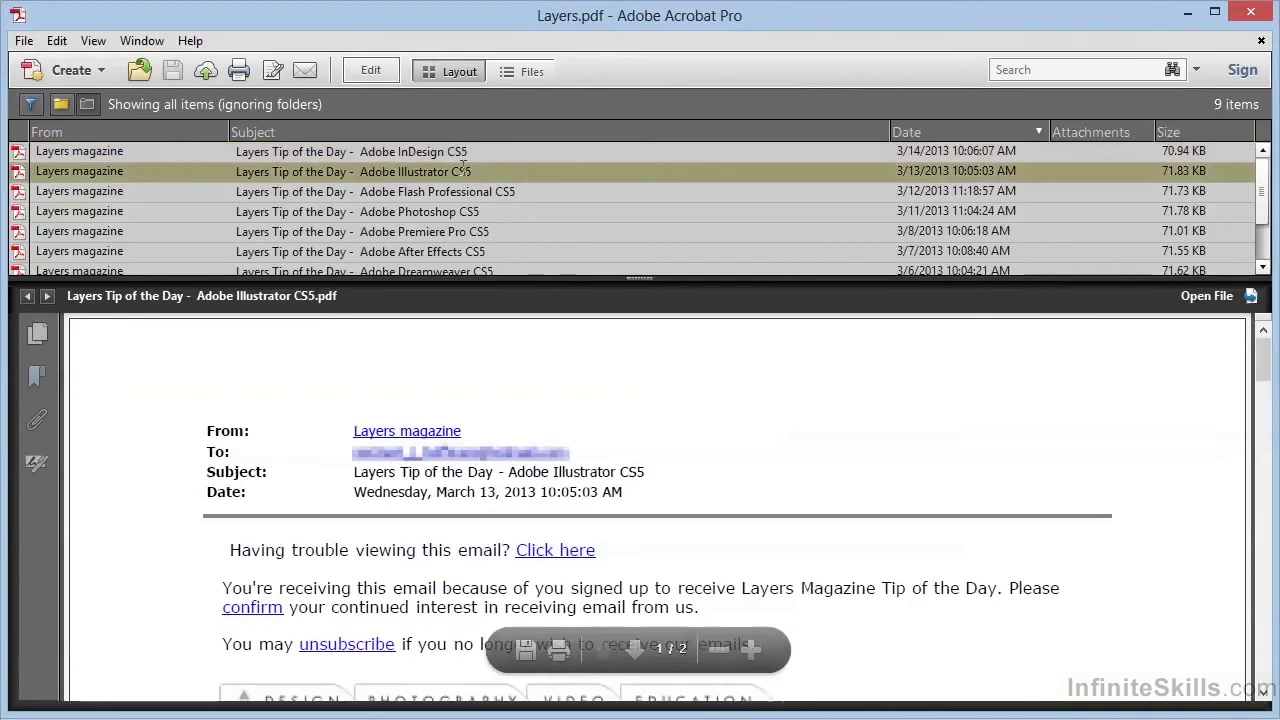
{"action": "left_click", "coordinate": [454, 213]}
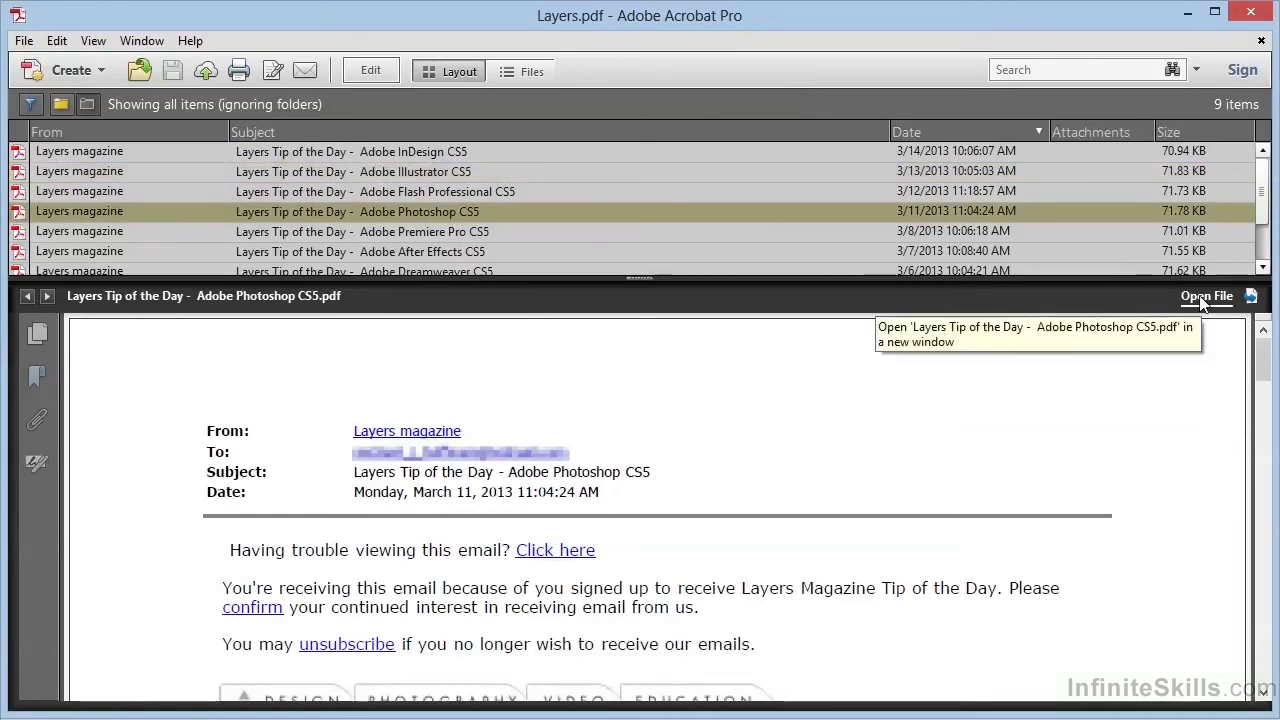
{"action": "left_click_drag", "start_coordinate": [1201, 301], "coordinate": [1206, 34]}
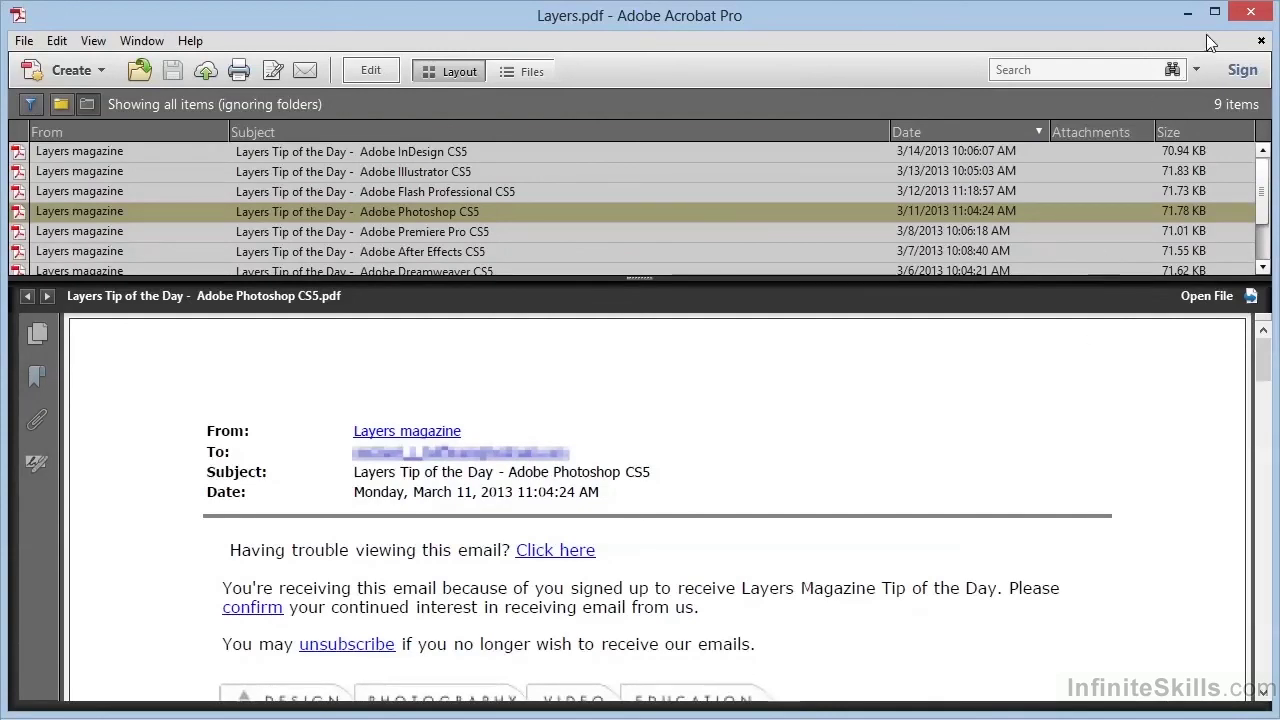
{"action": "left_click", "coordinate": [1250, 15]}
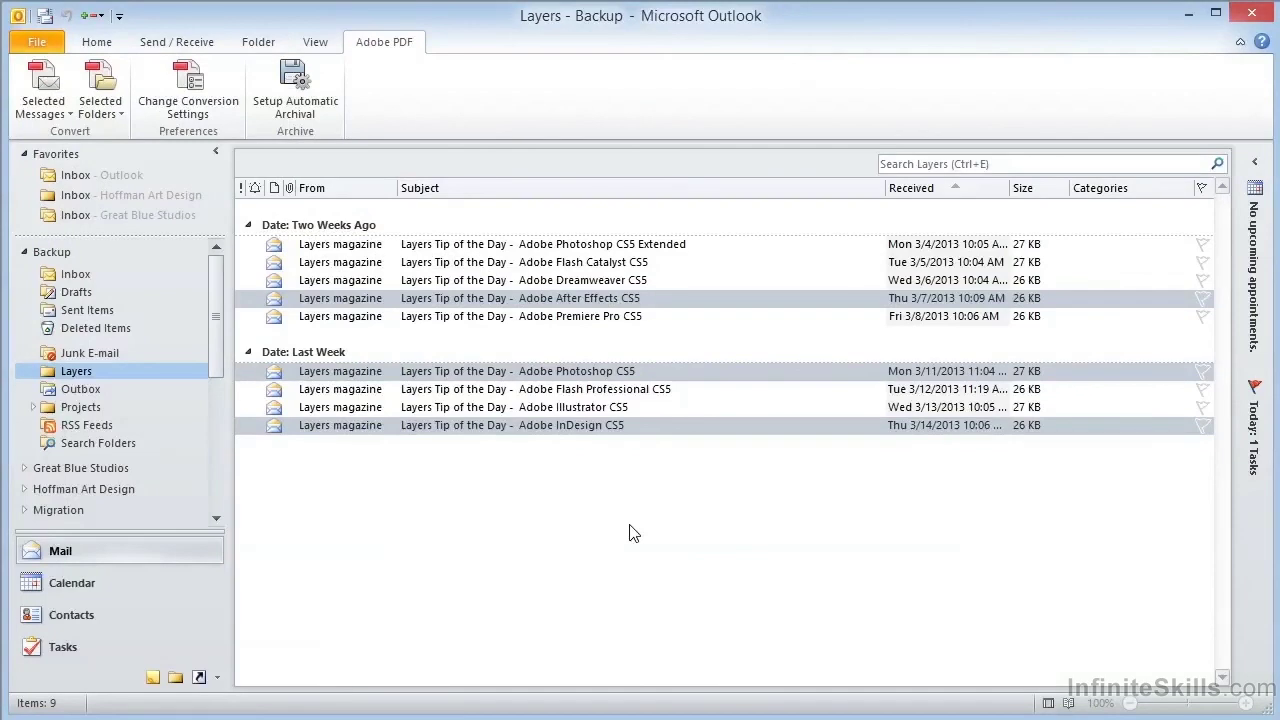
Enable daily automatic archival at 12:00:00 AM and begin adding a mail folder
{"action": "left_click", "coordinate": [305, 103]}
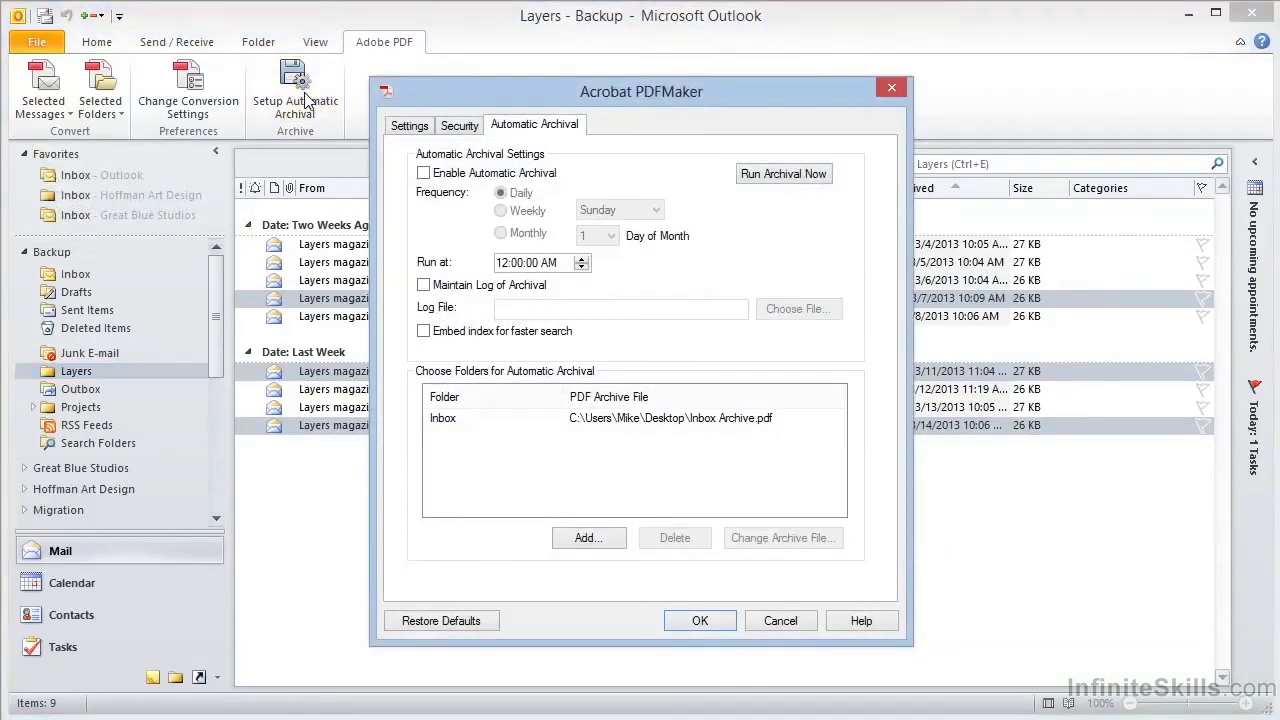
{"action": "left_click", "coordinate": [424, 174]}
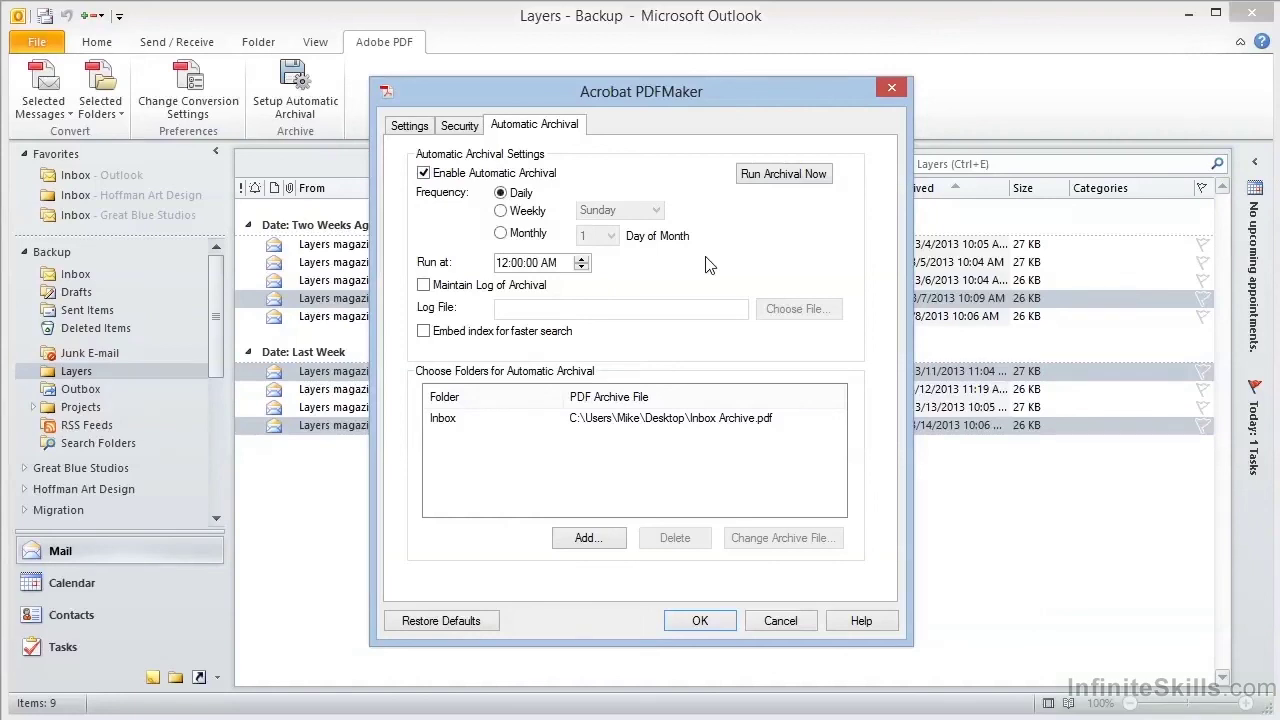
{"action": "left_click", "coordinate": [588, 539]}
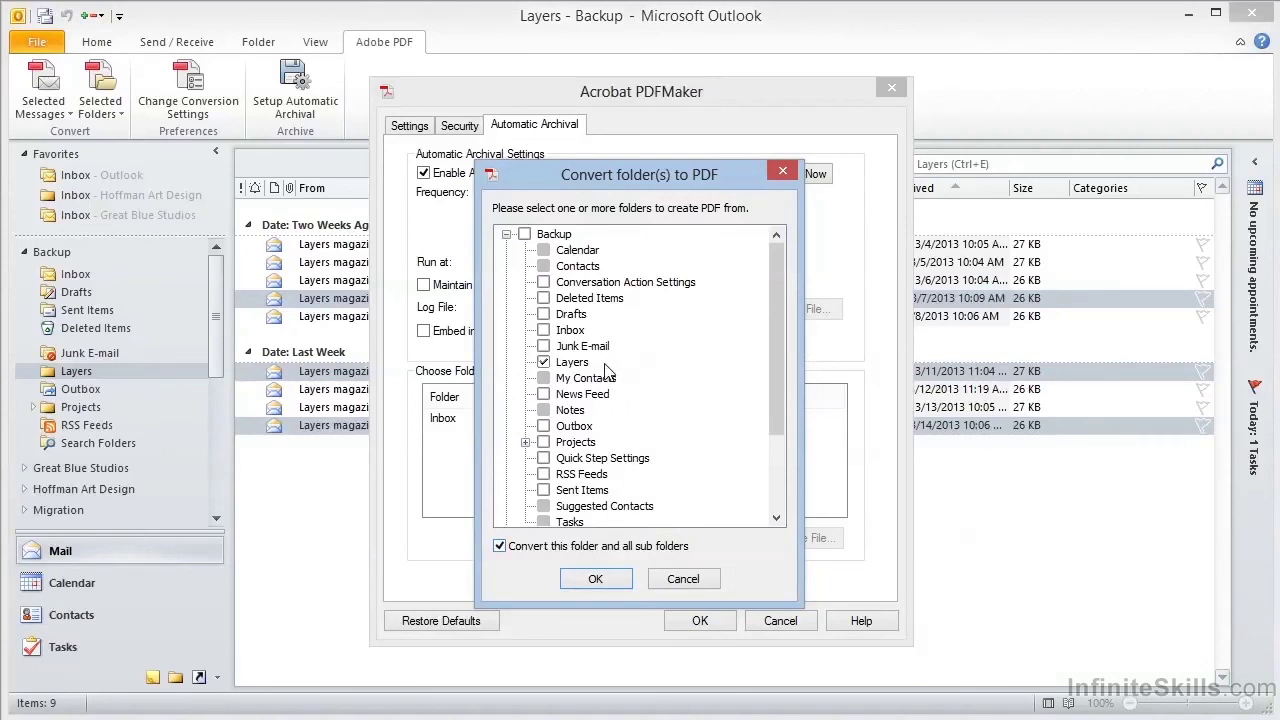
Add the Layers folder to archival, saving to Layers Archive.pdf on the Desktop
{"action": "left_click", "coordinate": [614, 581]}
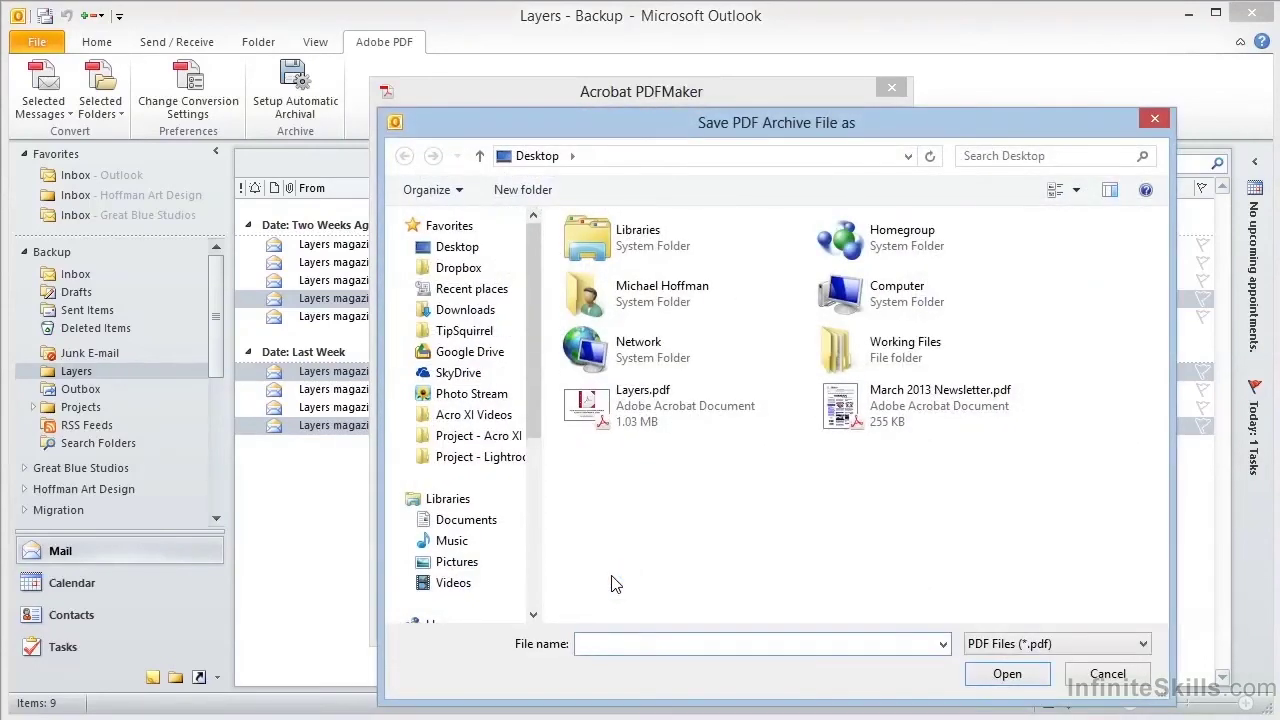
{"action": "type", "text": "Layers Archive"}
{"action": "left_click", "coordinate": [1000, 675]}
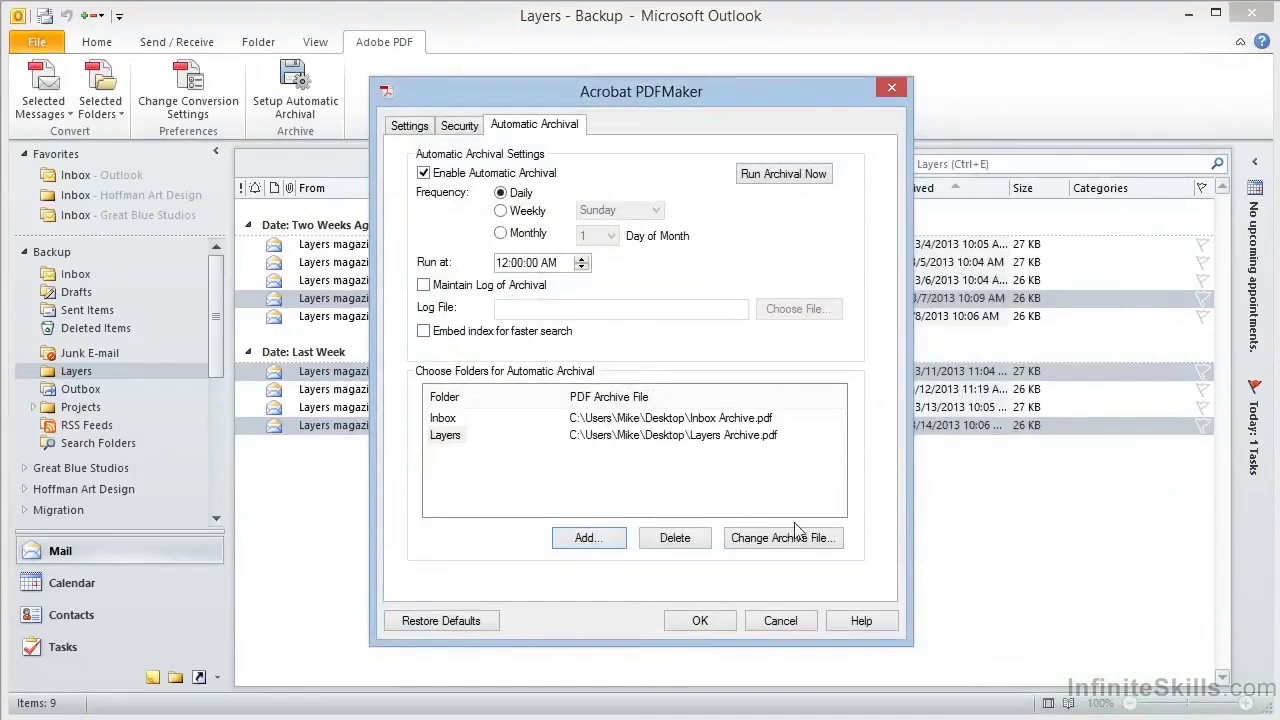
{"action": "left_click", "coordinate": [702, 439]}
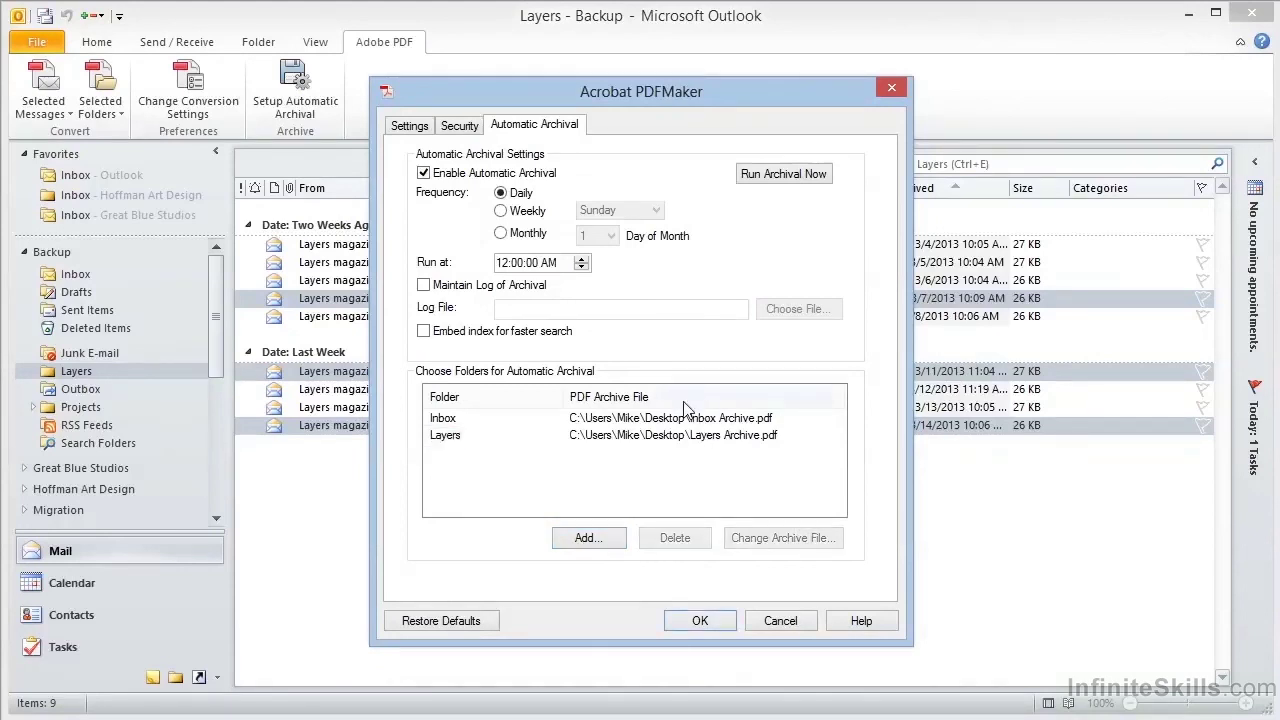
Delete the Inbox entry from the automatic archival folder list
{"action": "left_click", "coordinate": [445, 420]}
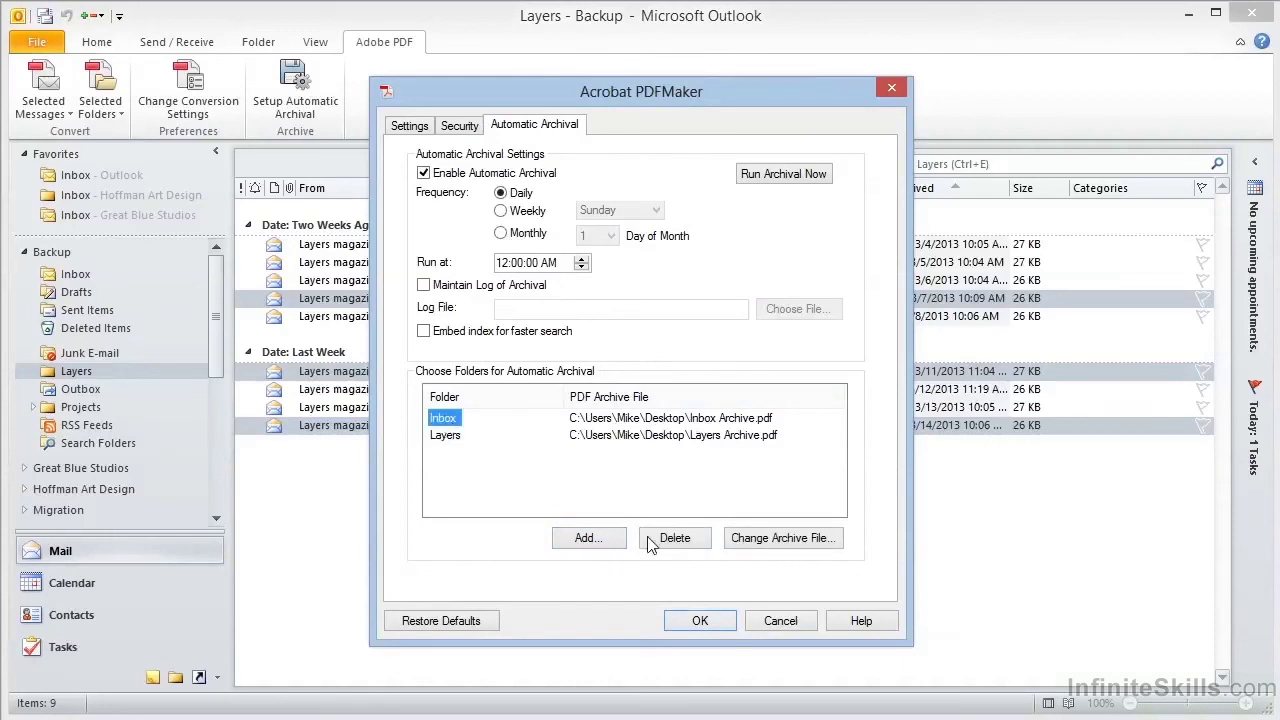
{"action": "left_click", "coordinate": [680, 545]}
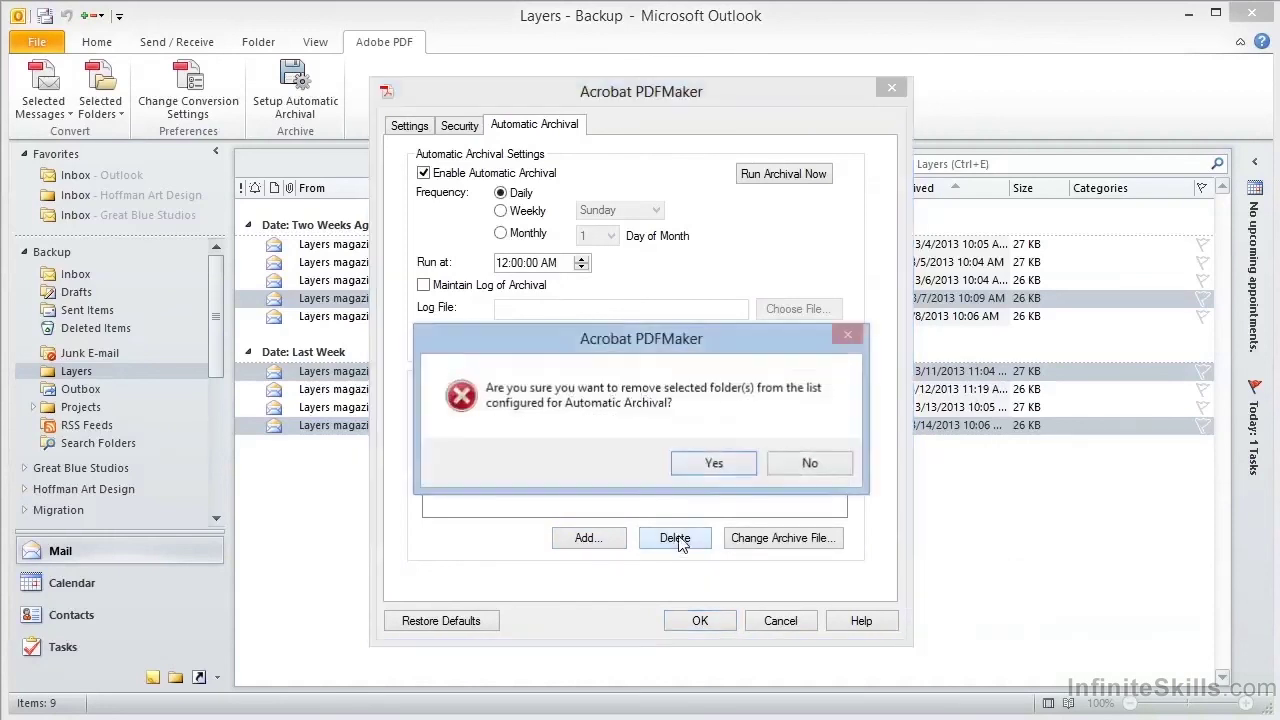
{"action": "left_click", "coordinate": [713, 462]}
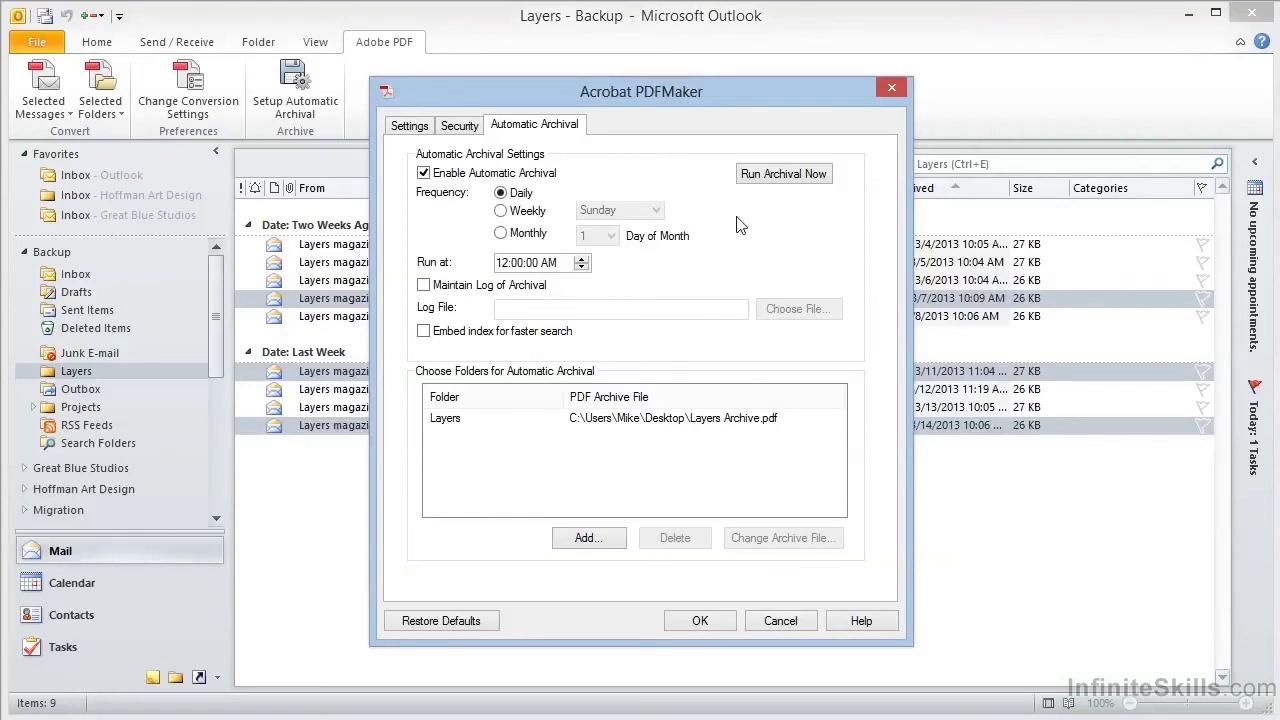
Run the Layers folder archival immediately
{"action": "left_click", "coordinate": [786, 176]}
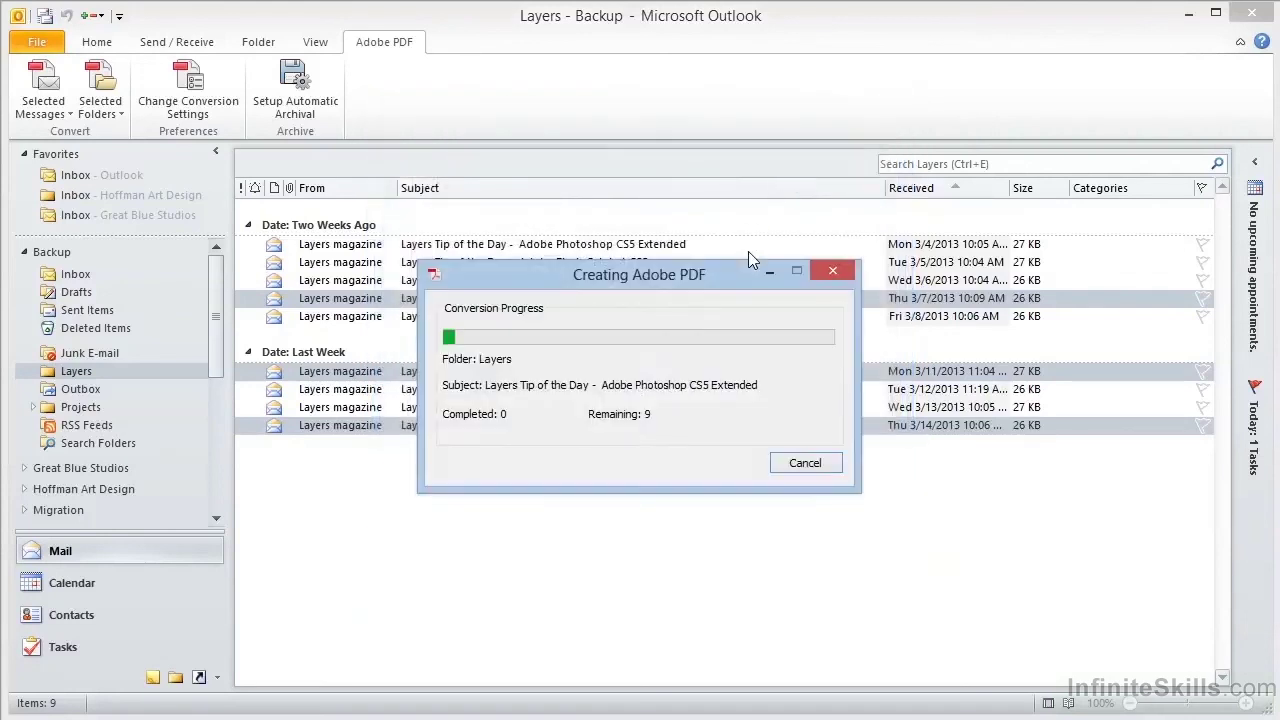